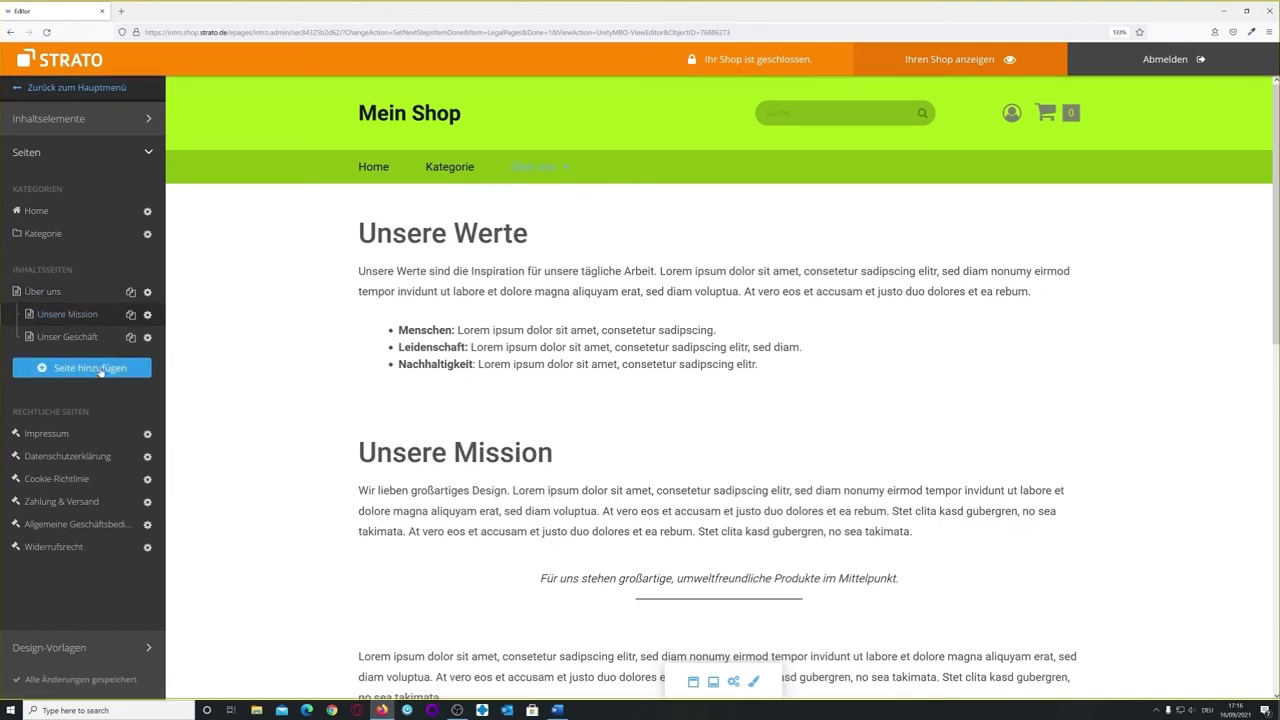
Examine the text layouts offered among the page editor's content elements.
left_click(147, 152)
left_click(148, 120)
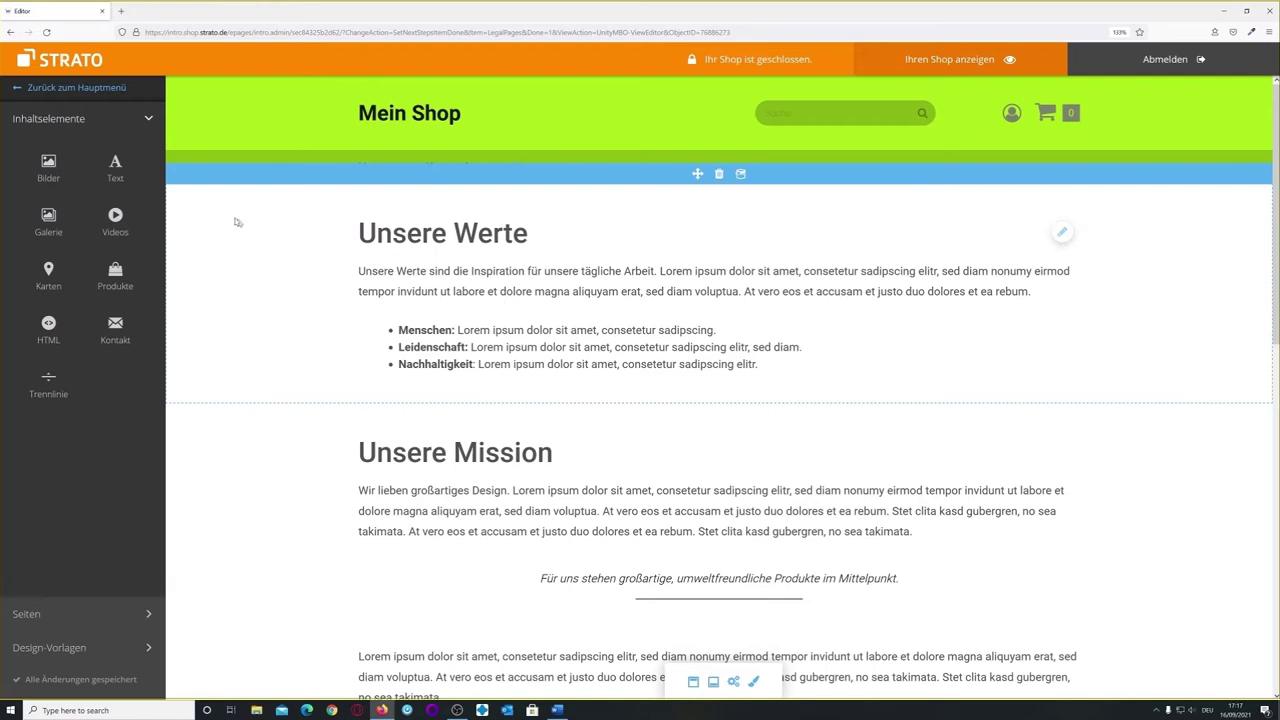
left_click(107, 172)
mouse_move(77, 236)
left_mouse_down()
mouse_move(350, 240)
mouse_move(533, 262)
mouse_move(310, 282)
mouse_move(503, 206)
mouse_move(226, 191)
mouse_move(80, 215)
left_mouse_up()
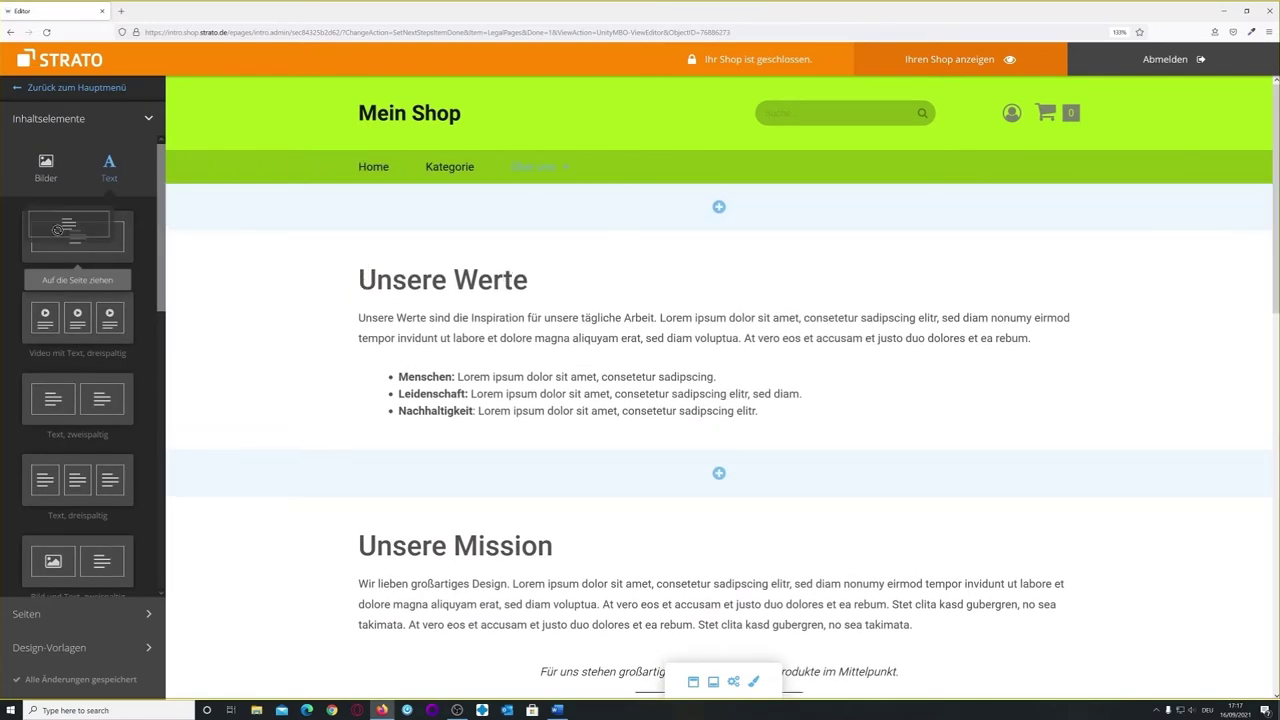
left_click(131, 119)
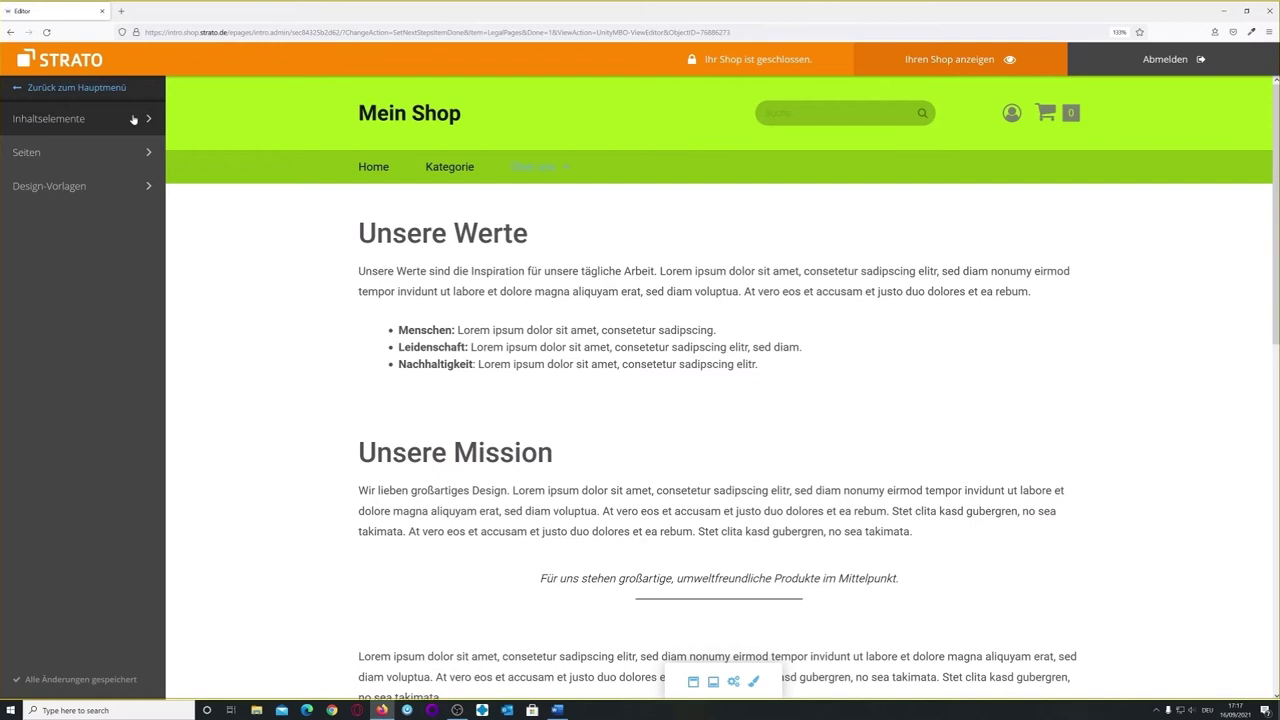
key("alt+Tab")
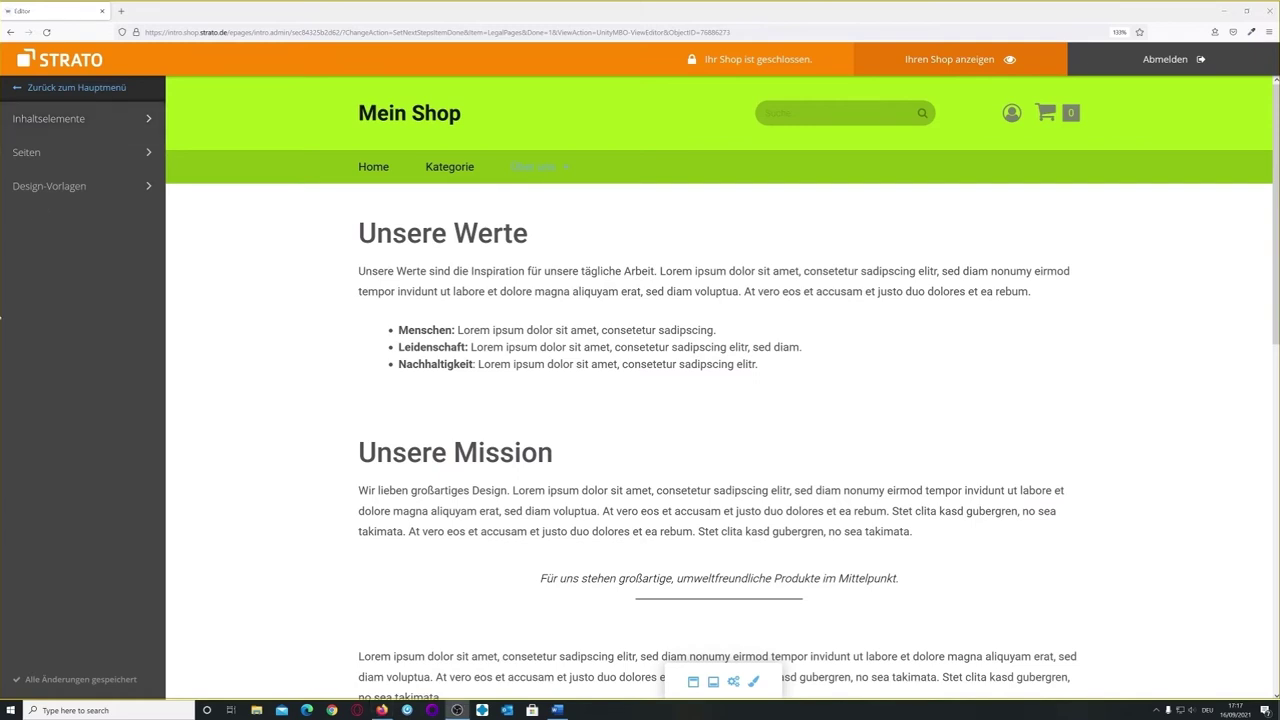
Leave the page editor for the main menu, show the product list and start adding a new product.
left_click(80, 89)
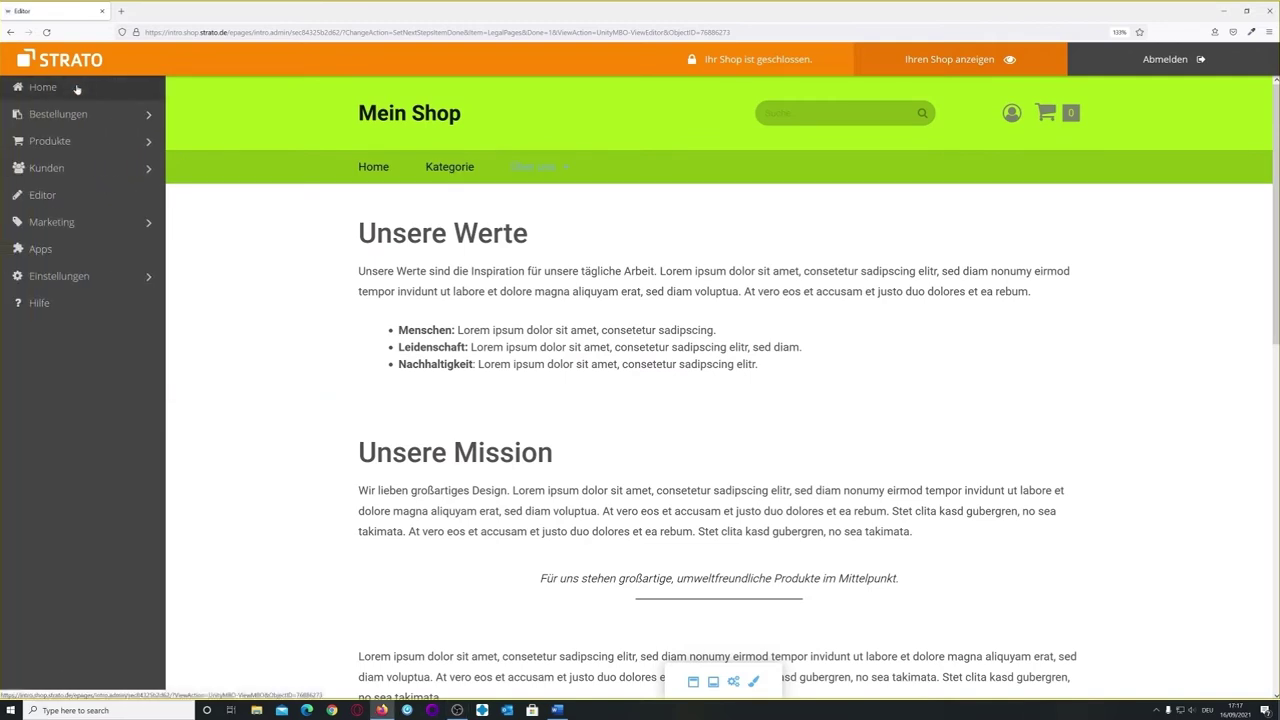
left_click(80, 150)
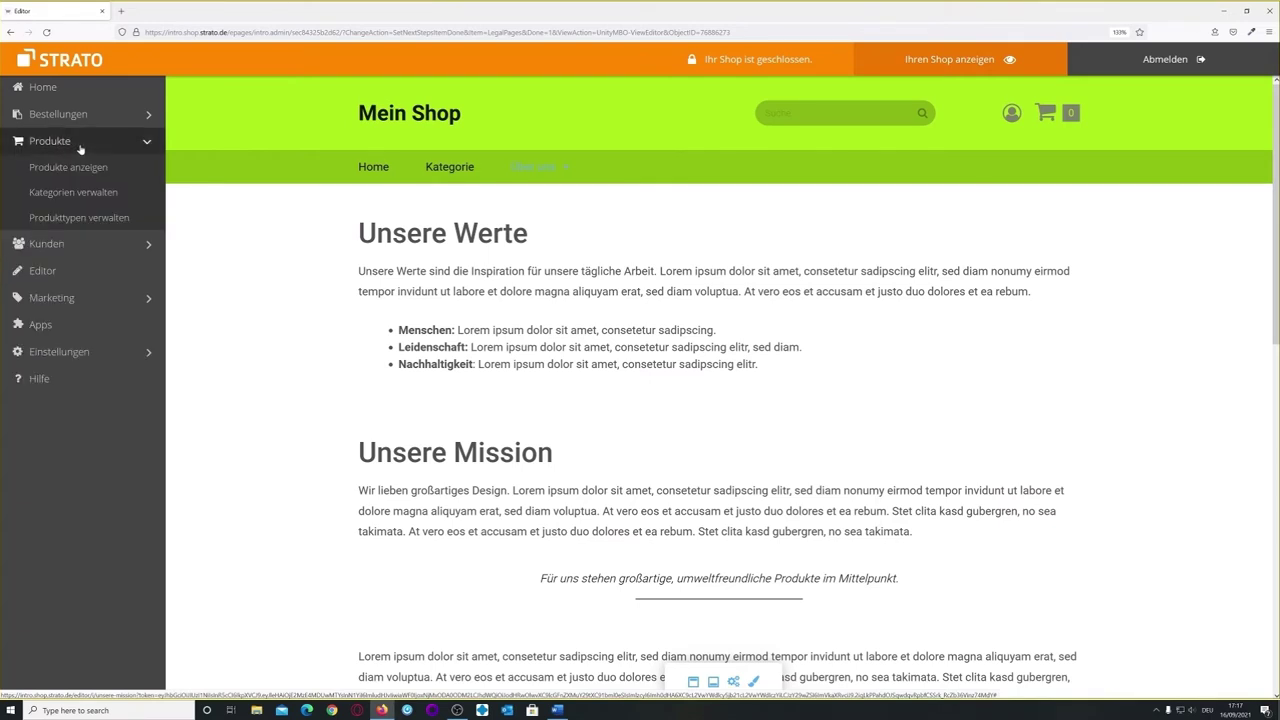
left_click(85, 170)
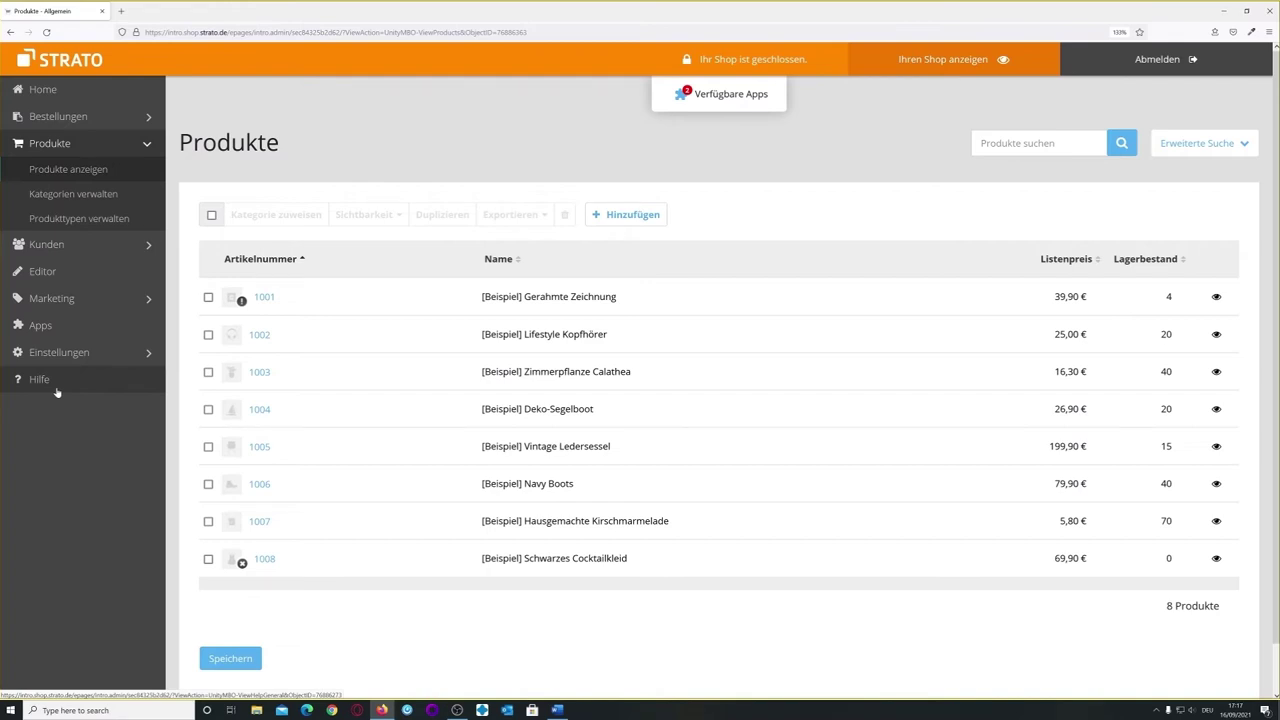
left_click(623, 216)
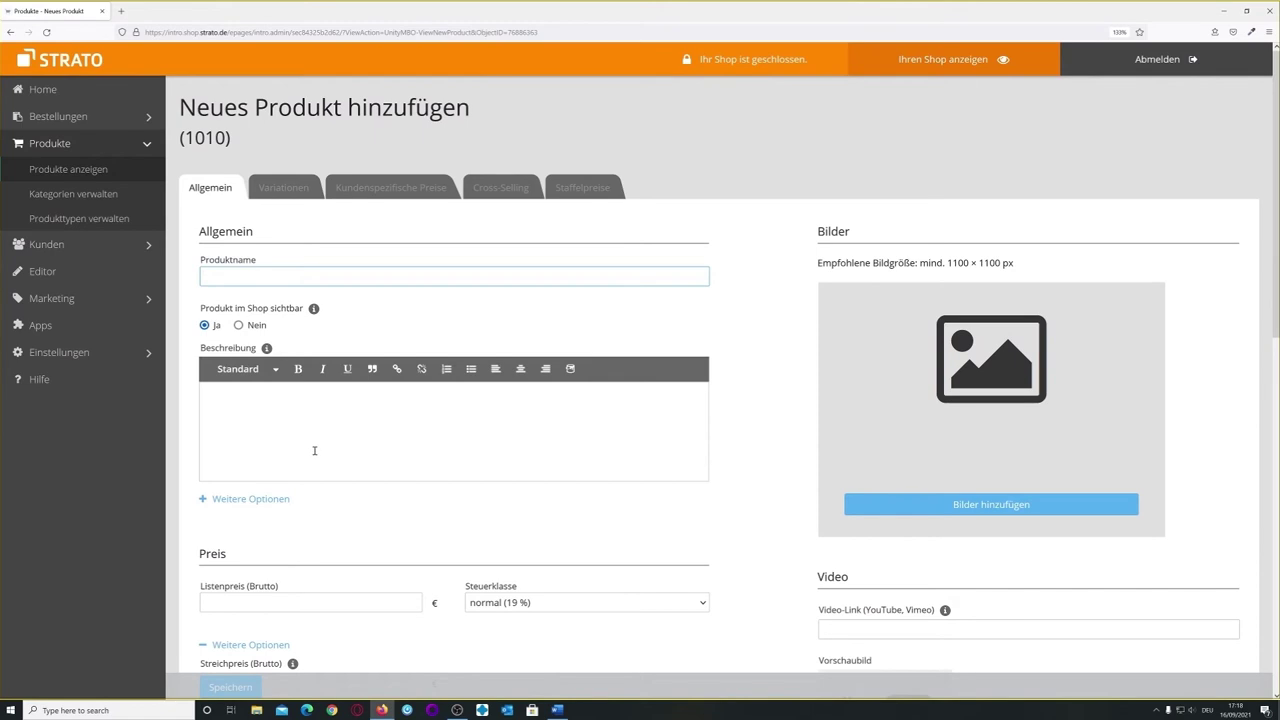
Look through the new product form, collapsing the additional shipping options and the manufacturer section.
scroll(464, 472, "down", 7)
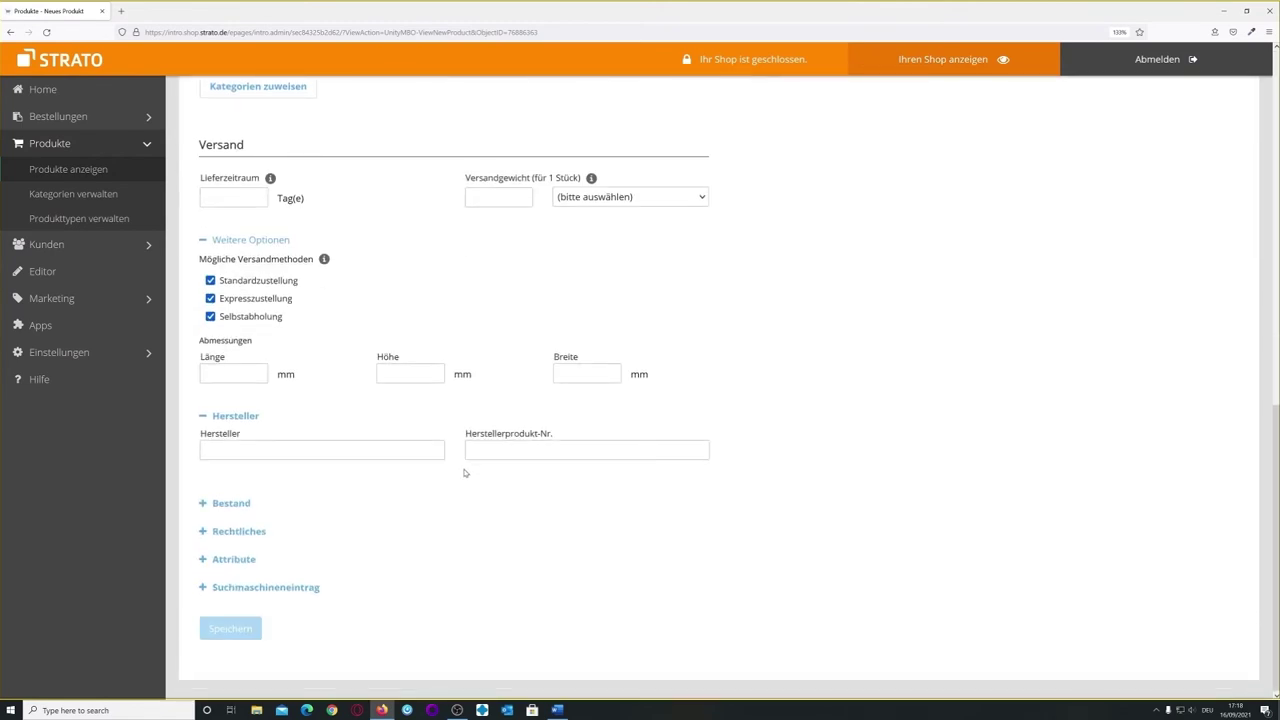
left_click(231, 240)
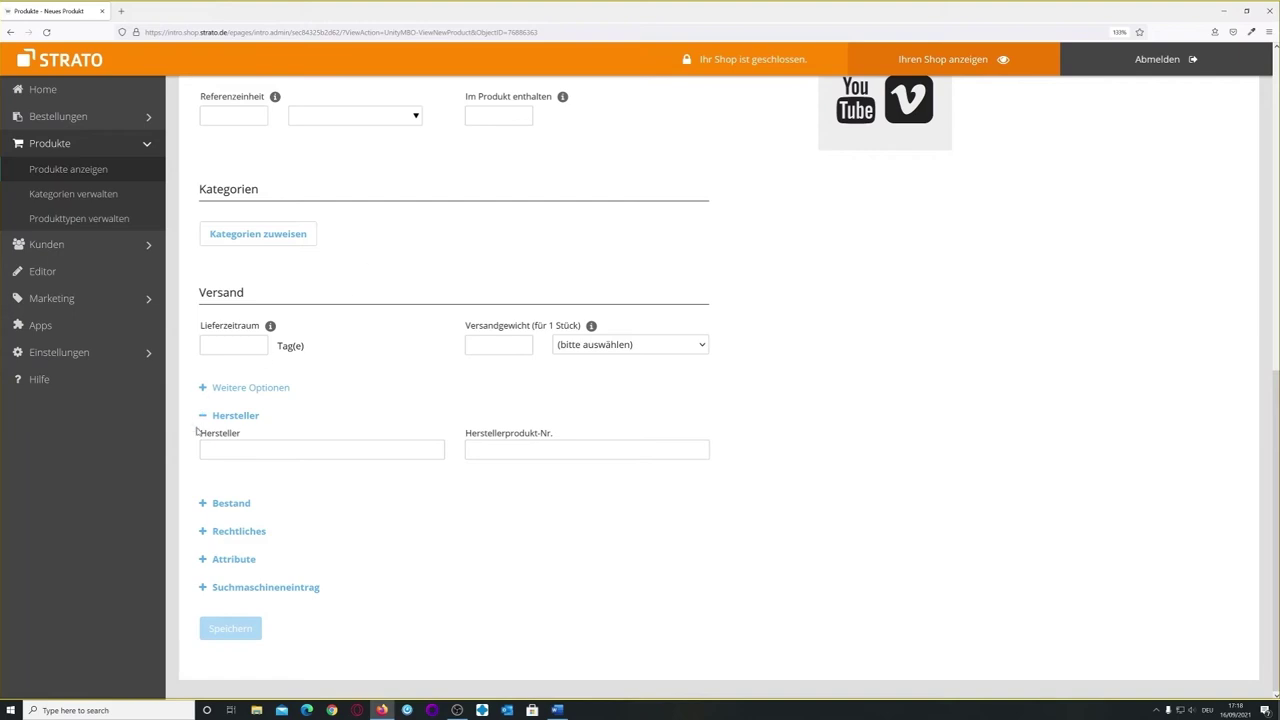
left_click(235, 416)
scroll(394, 417, "up", 10)
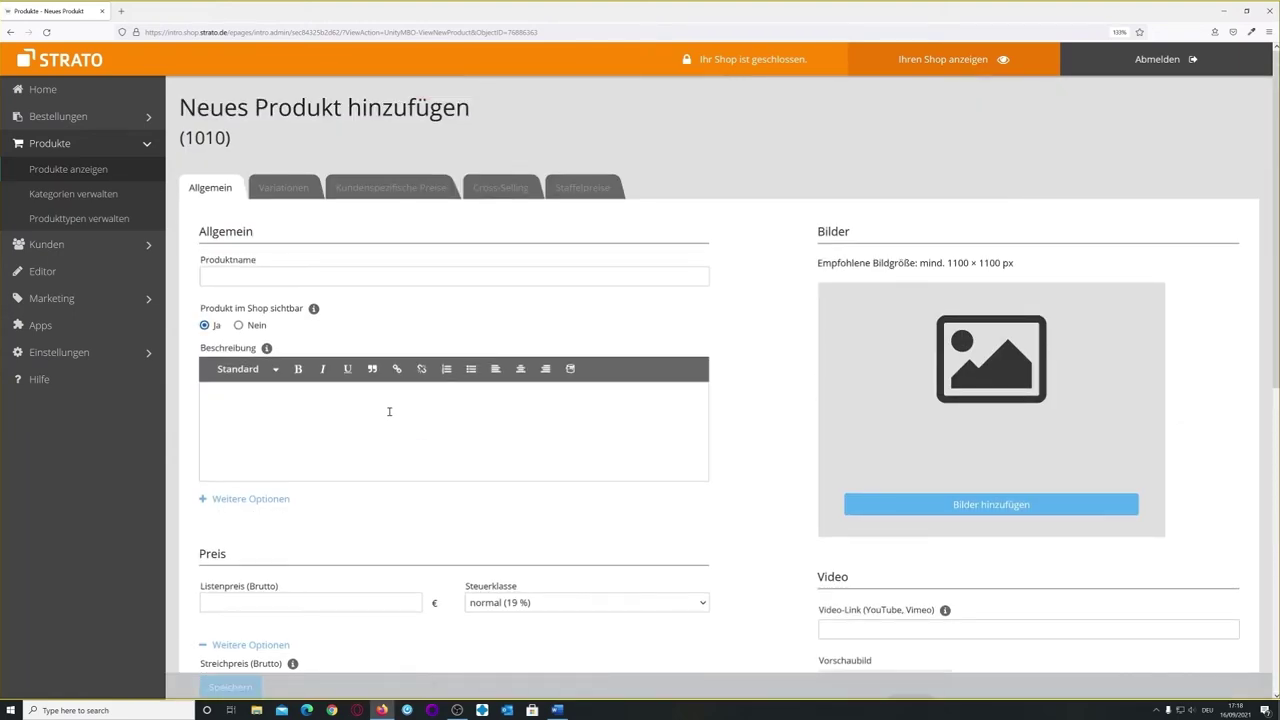
scroll(389, 411, "down", 1)
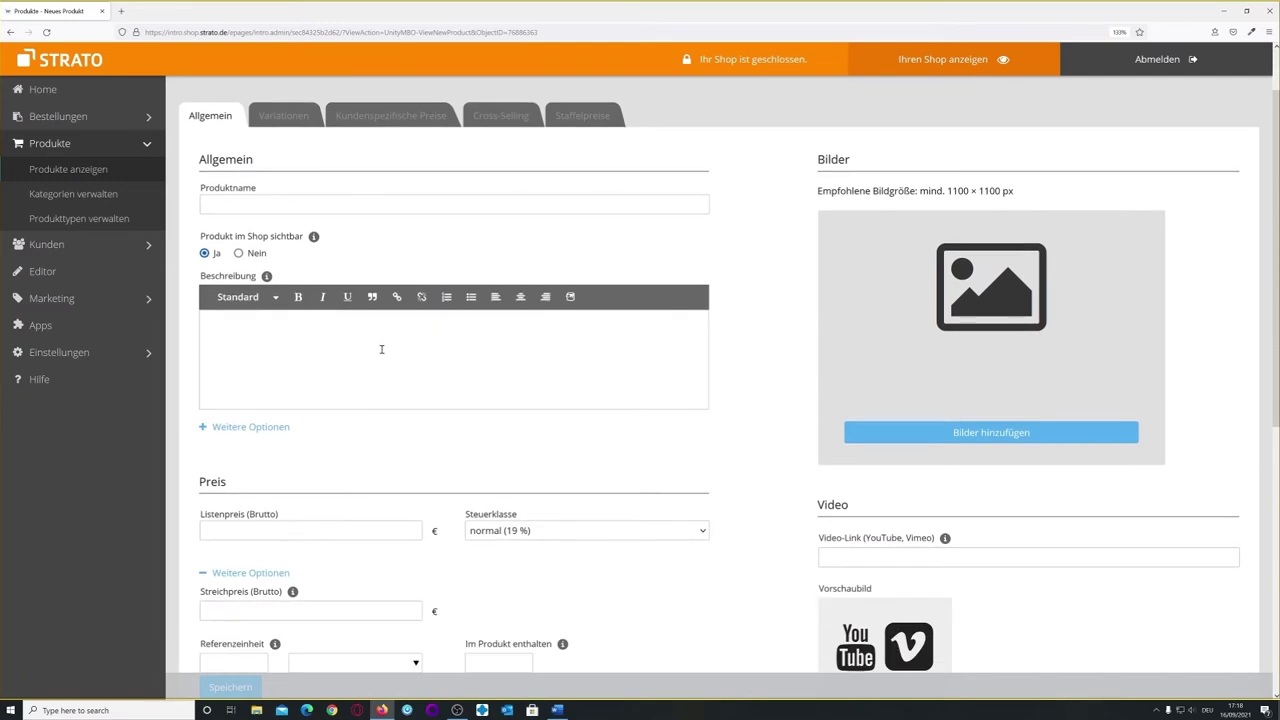
scroll(381, 349, "down", 2)
scroll(344, 401, "up", 2)
Enter "herren T-Shirt Blau" as the product name.
left_click(261, 206)
type("her")
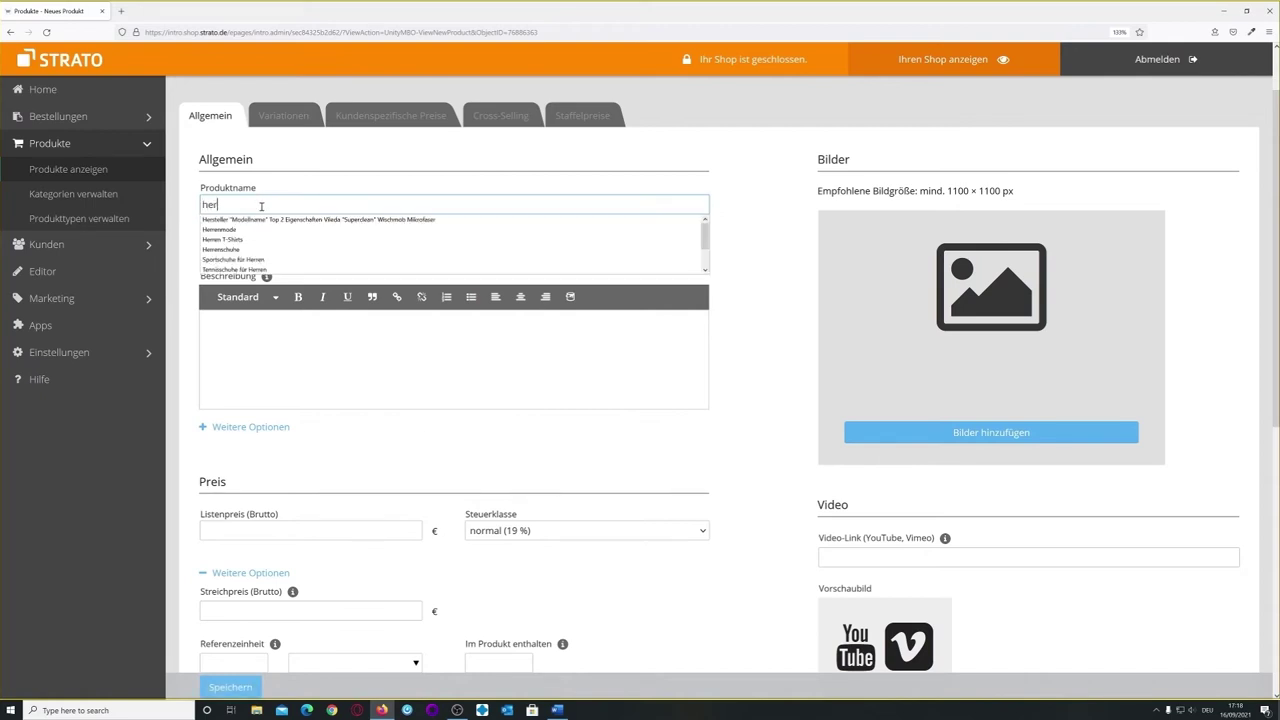
type("ren T-S")
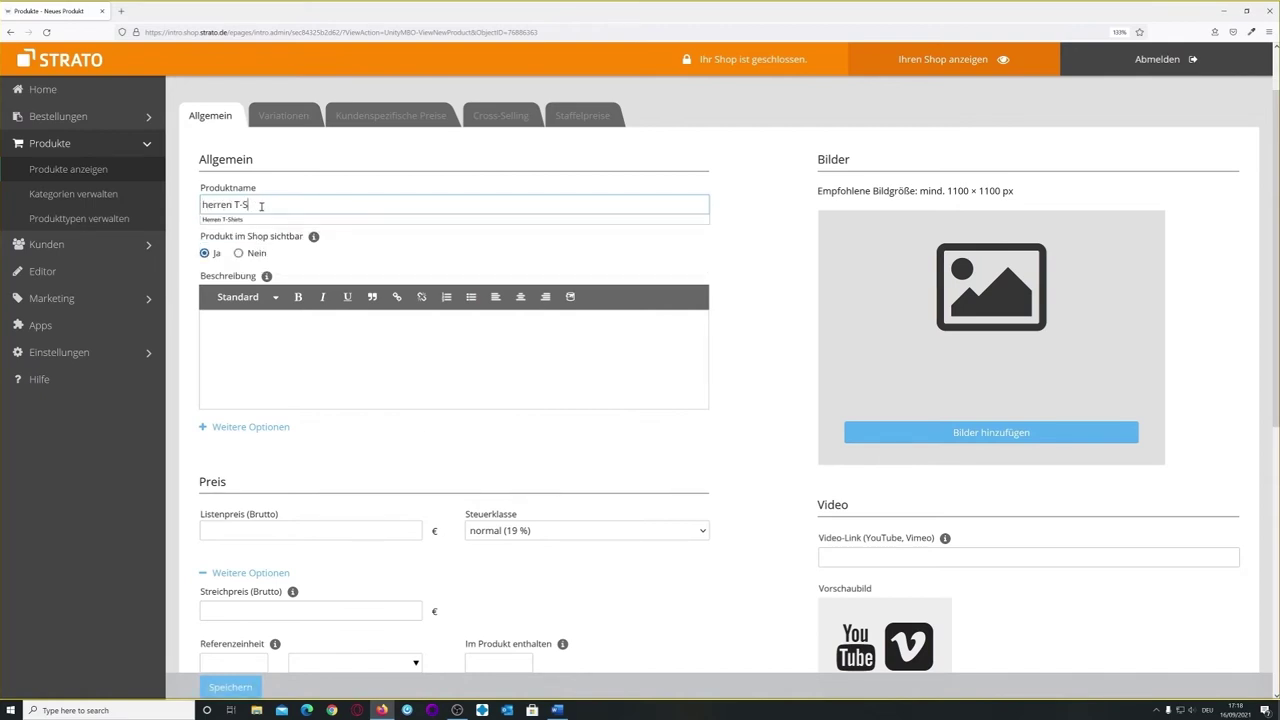
type("hirt Blau")
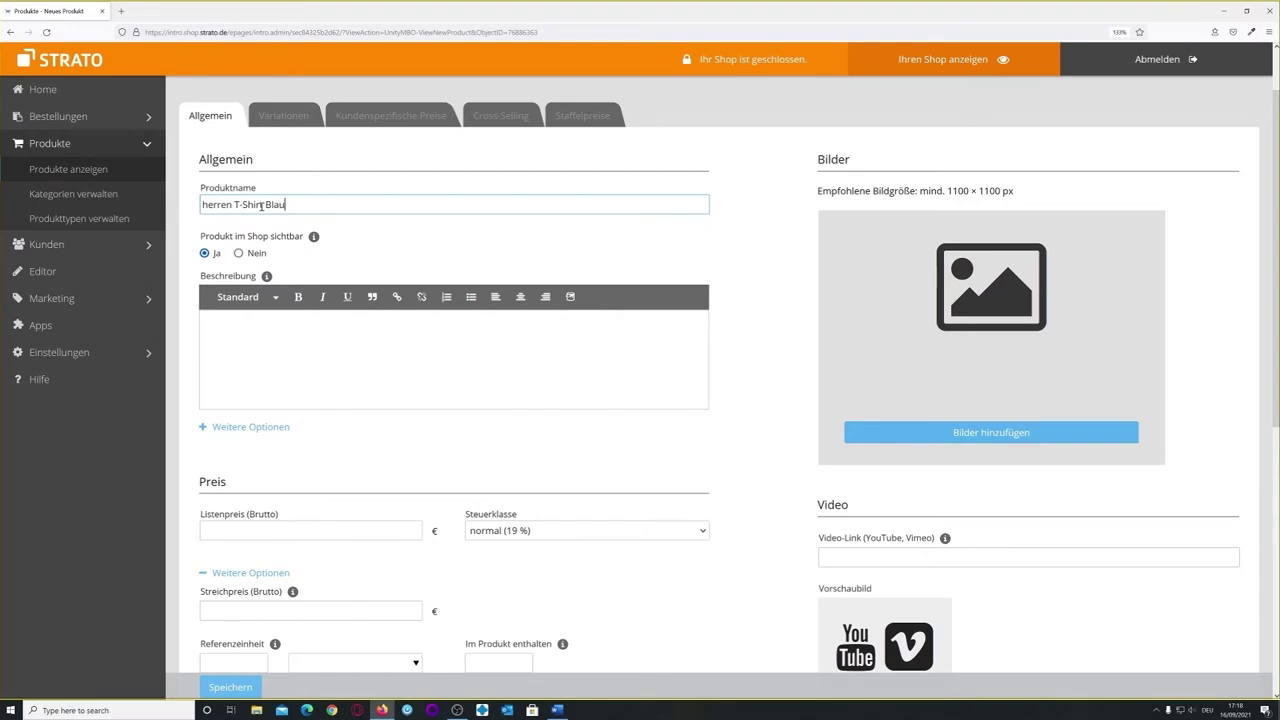
Write the product description on four lines: "Blaues T-Shirt", "100% Baumwolle", "Rundauschnitt" and "Lockerer Schnitt".
left_click(248, 369)
type("Blaues T-Shir")
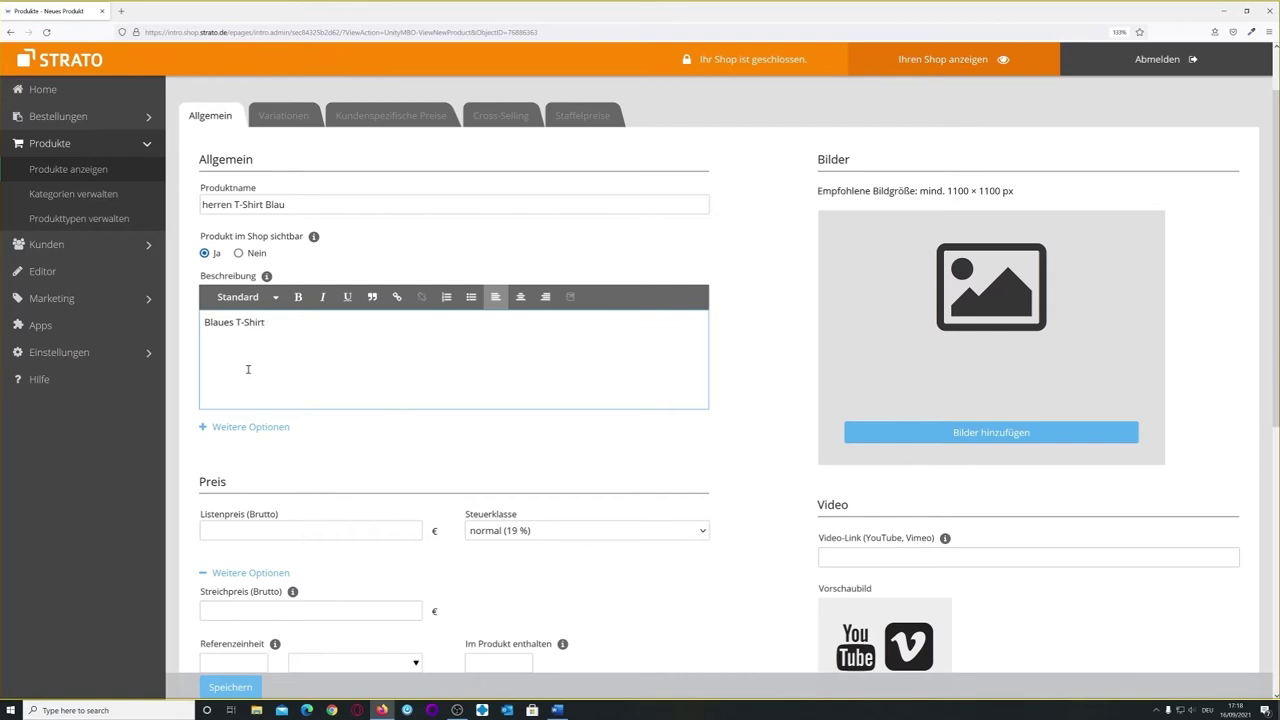
type("t")
key("Return")
type("100% Baumwolle Rundauschnitt ")
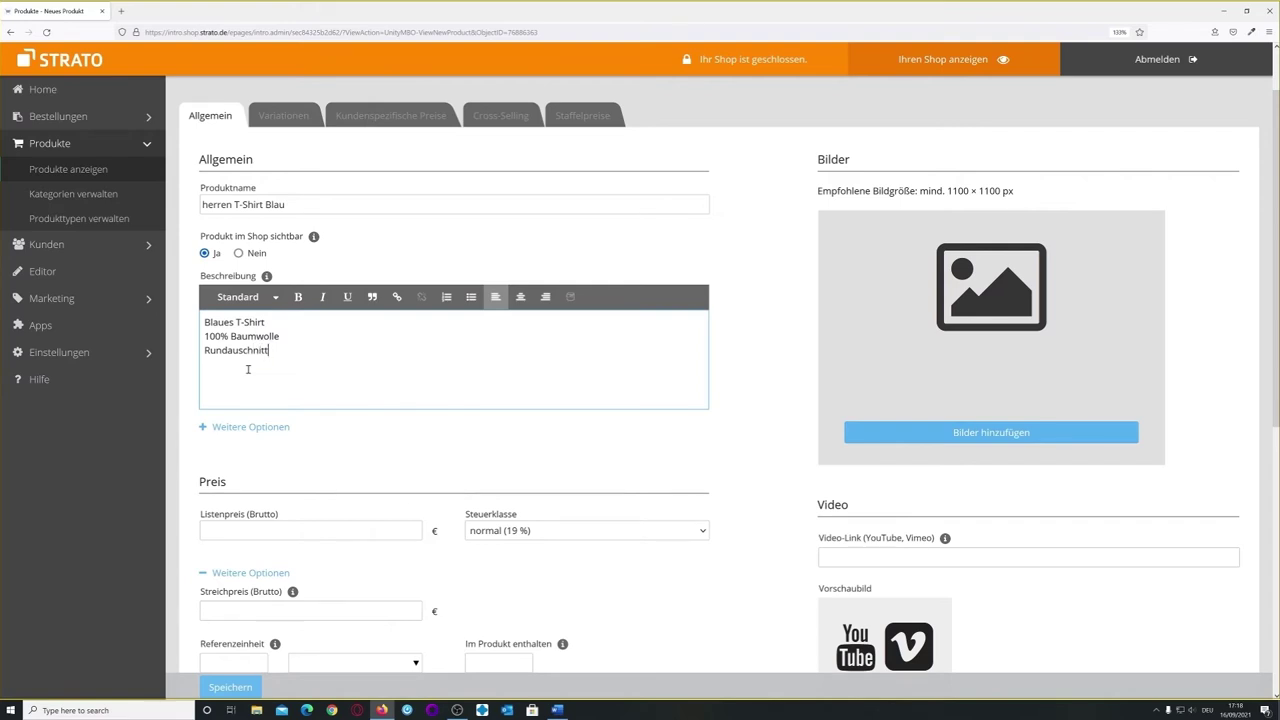
type("Lockerer Schnitt")
Set the gross list price to 10 € and upload "T-Shirt blau front.jpg" as the product image.
left_click(246, 525)
type("10")
left_click(392, 468)
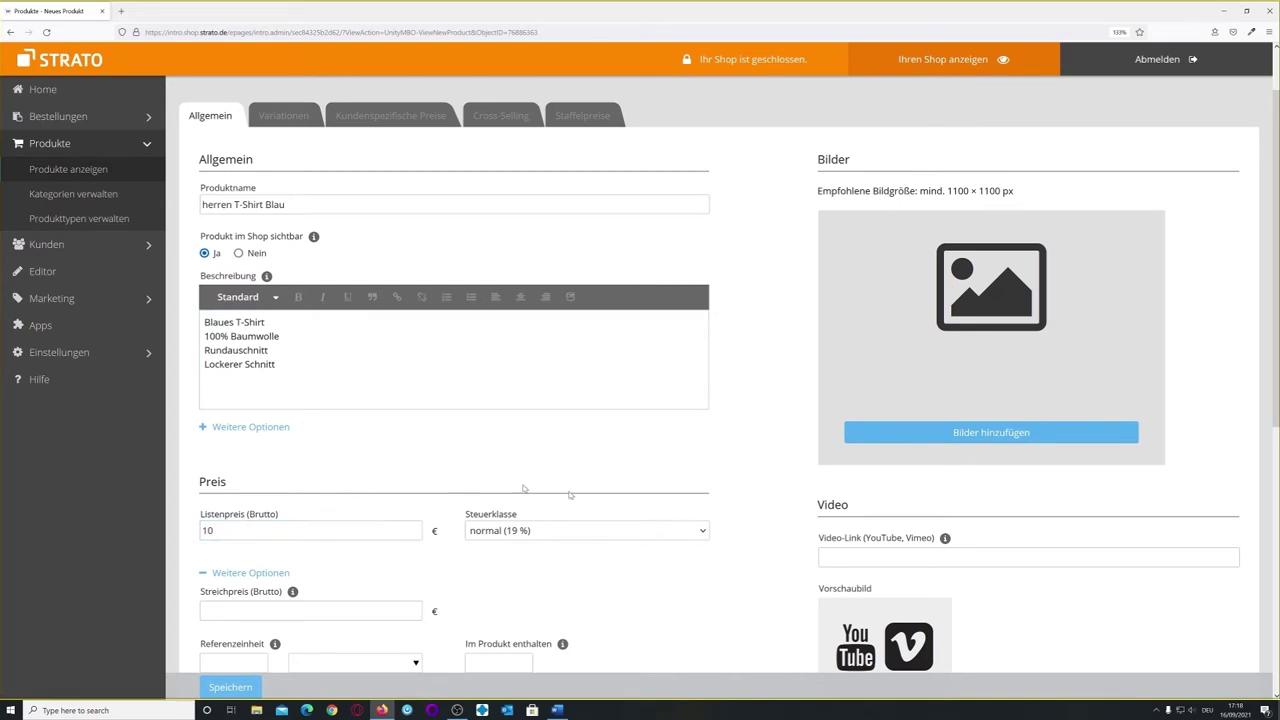
left_click(1000, 436)
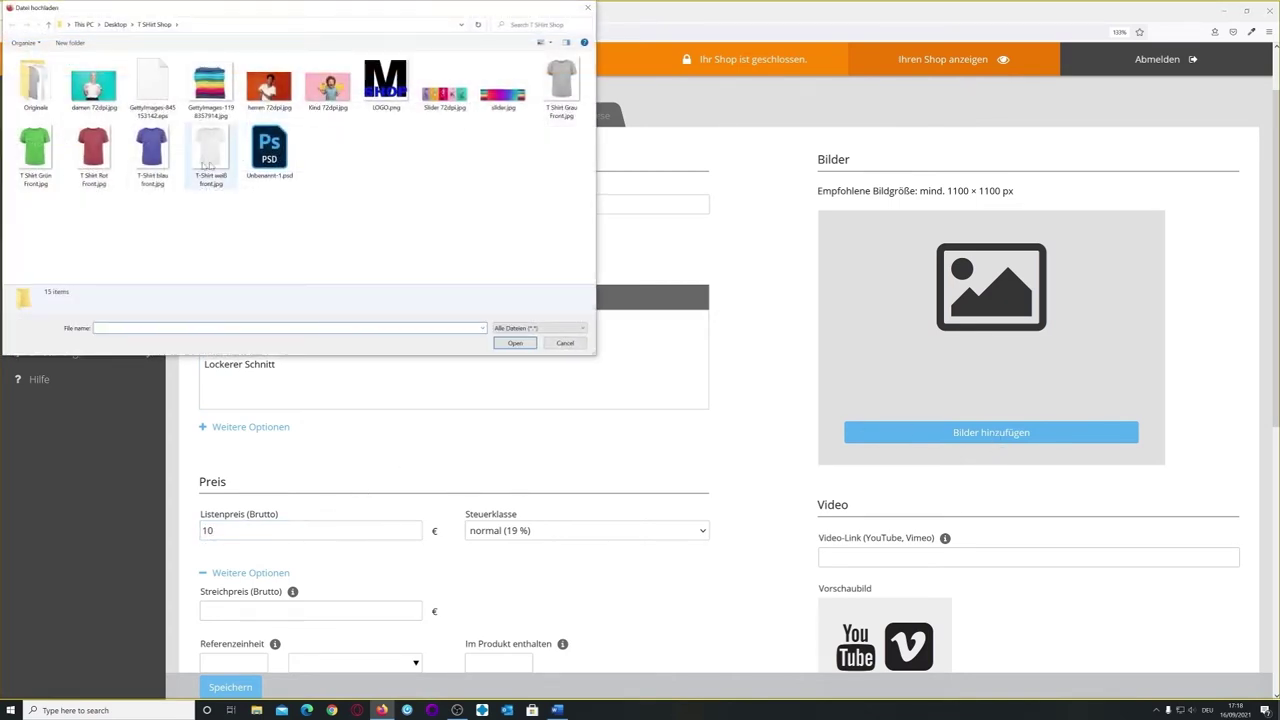
double_click(158, 160)
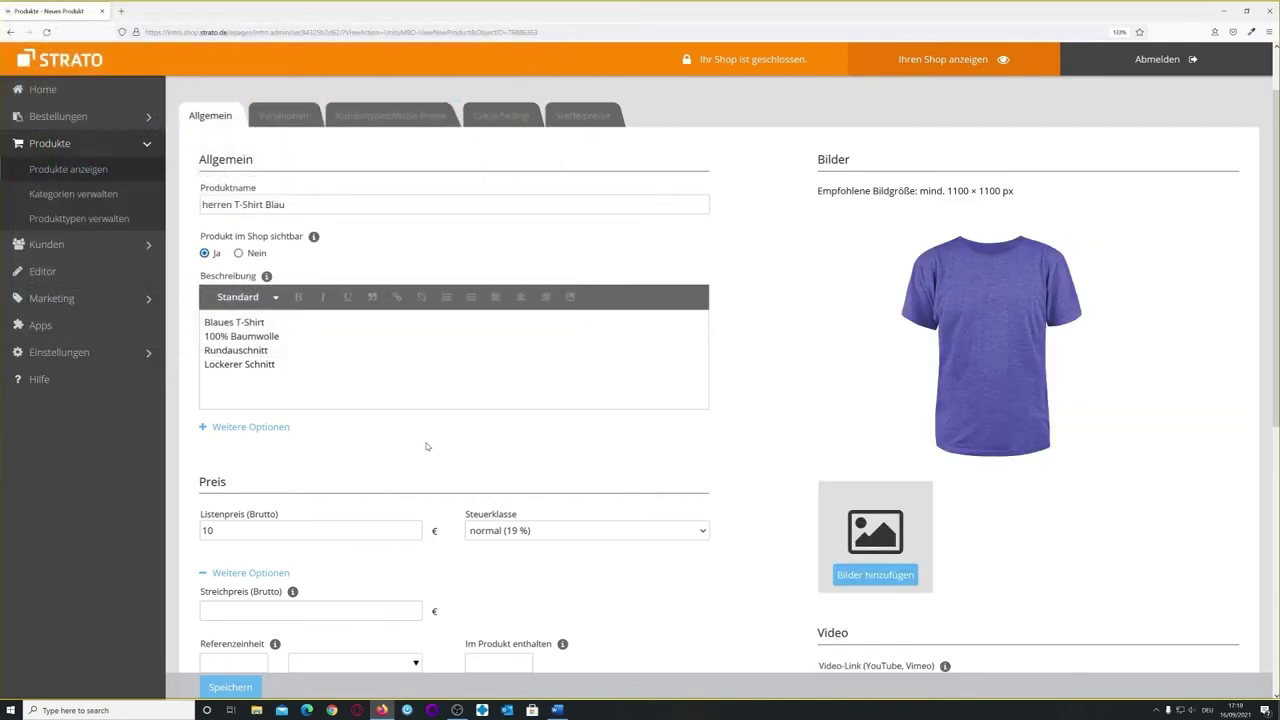
Capitalise the first letter of the product name so it reads "Herren T-Shirt Blau".
left_click(212, 203)
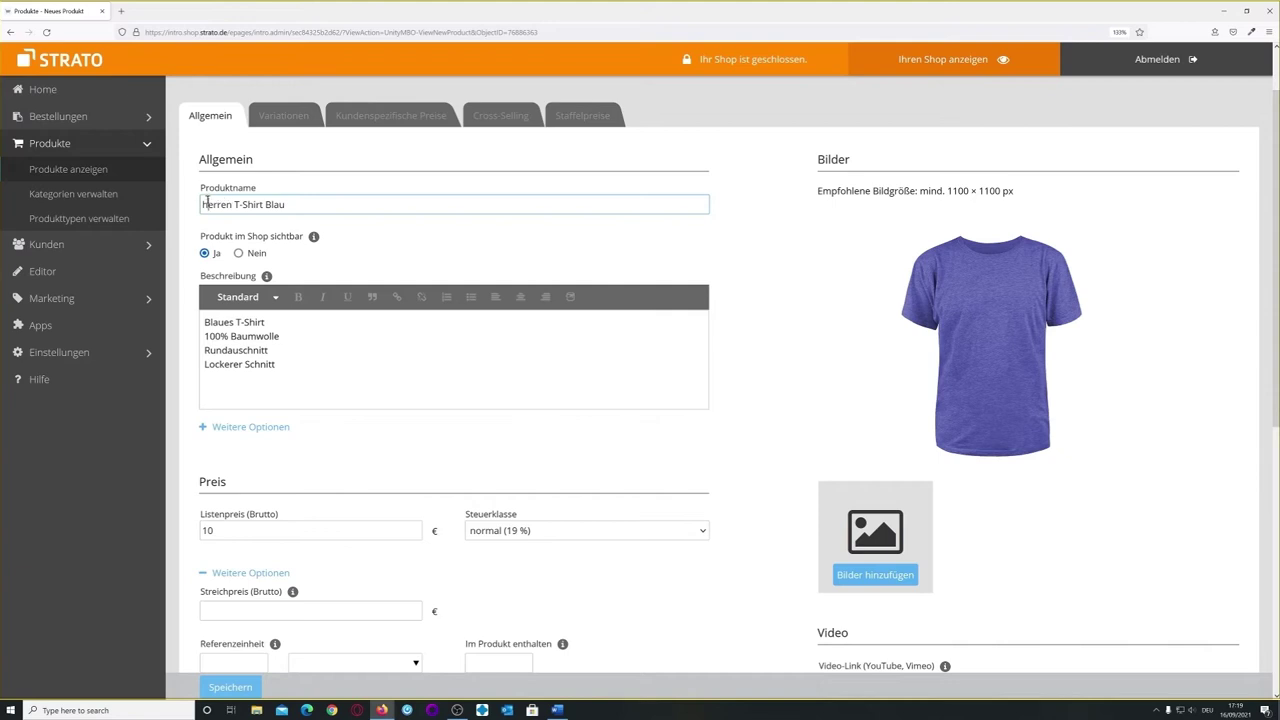
key("Delete")
type("H")
left_click(425, 442)
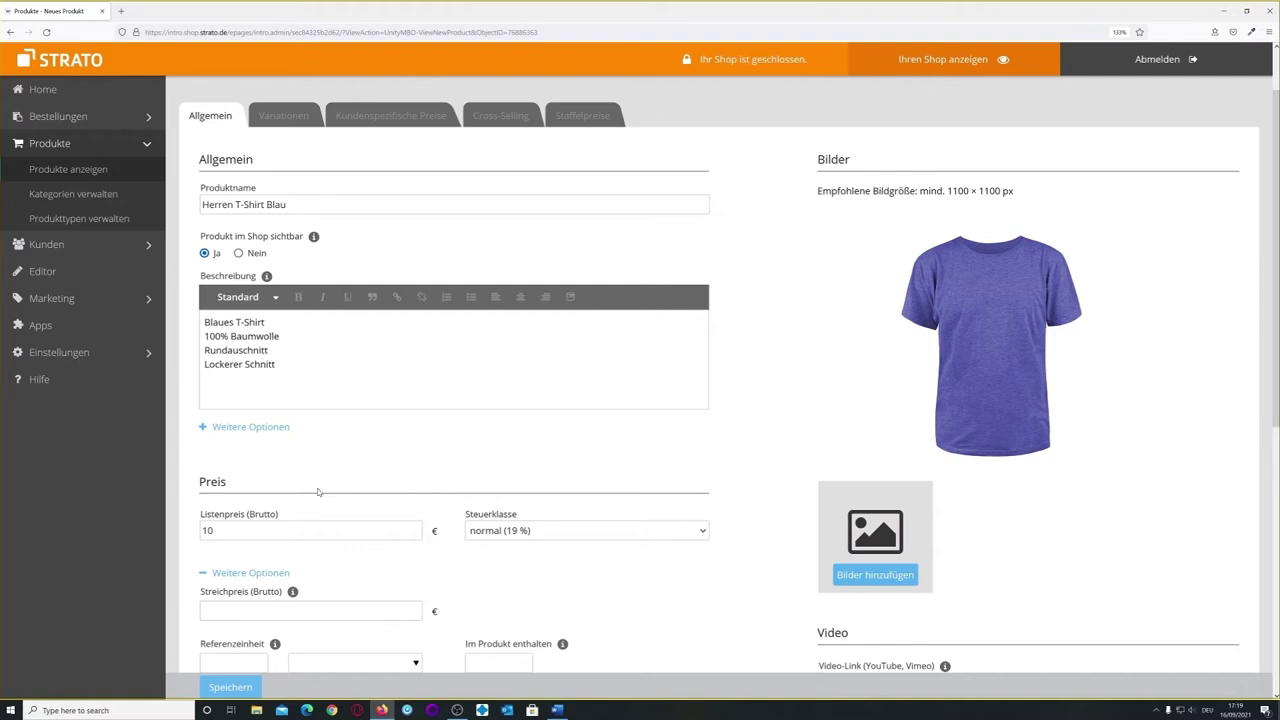
Format the last three description lines as a bulleted list and save the product.
mouse_move(981, 371)
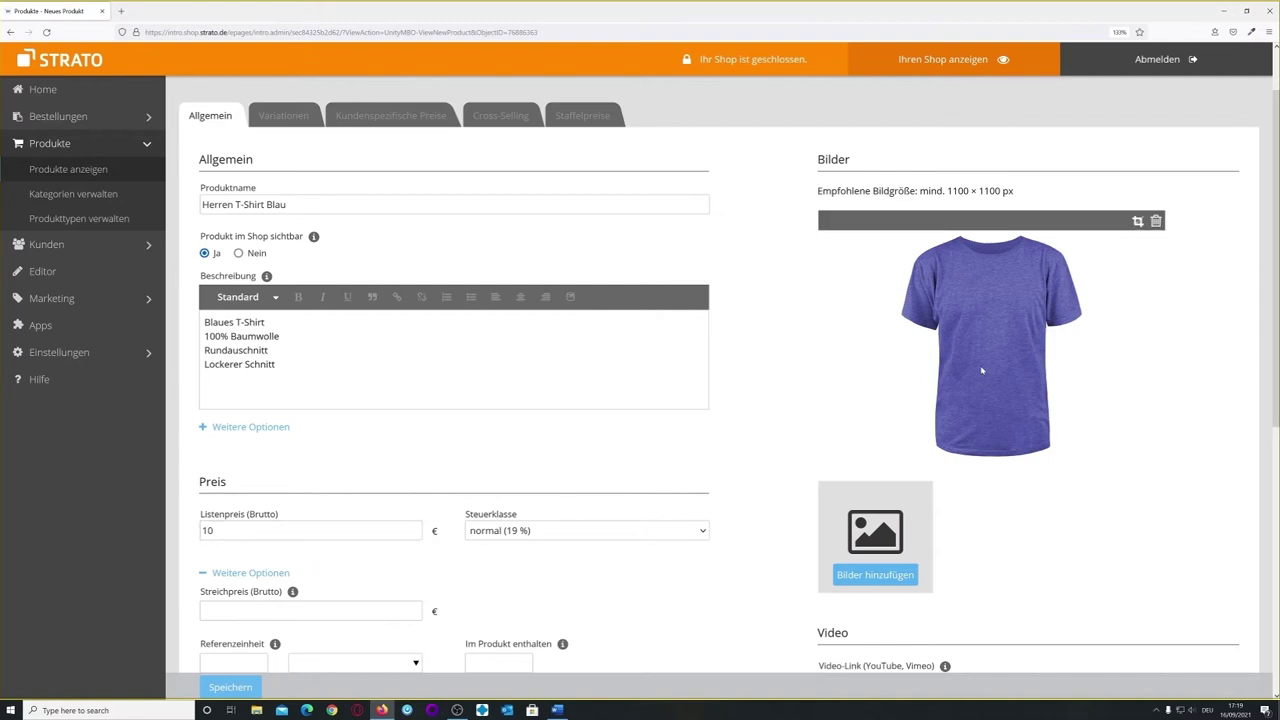
scroll(932, 438, "down", 1)
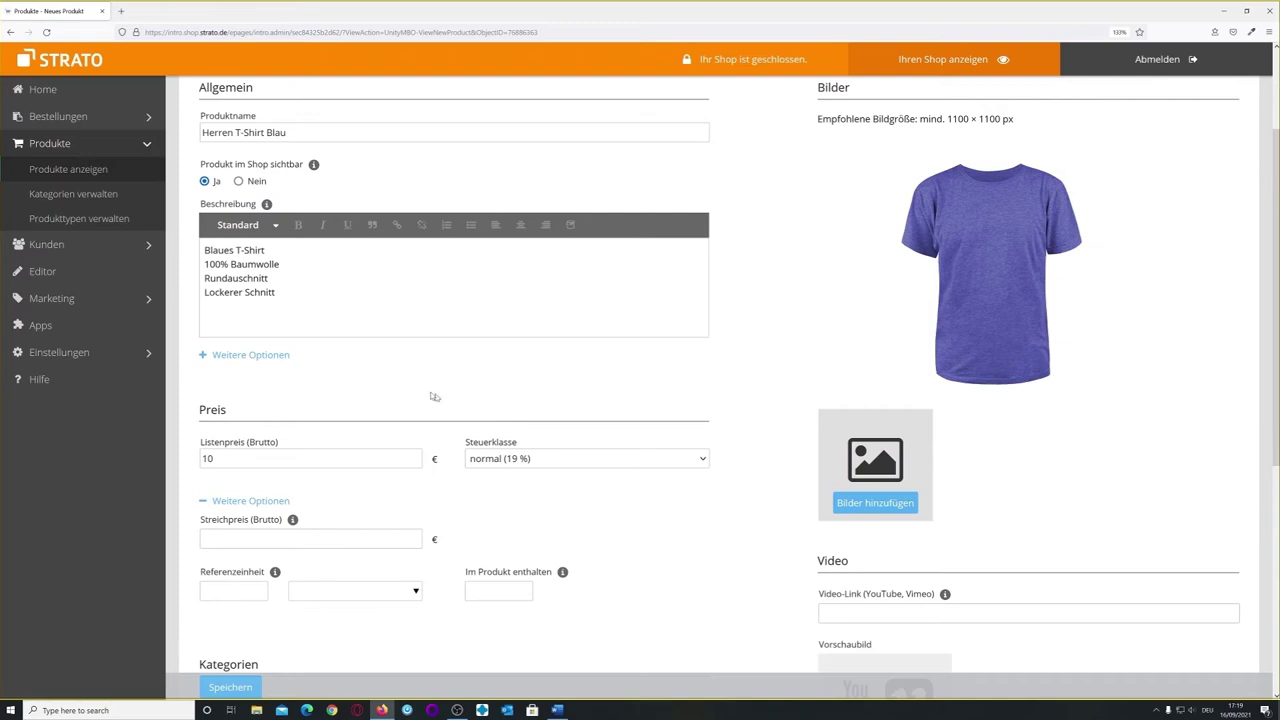
scroll(404, 400, "up", 1)
left_click(287, 372)
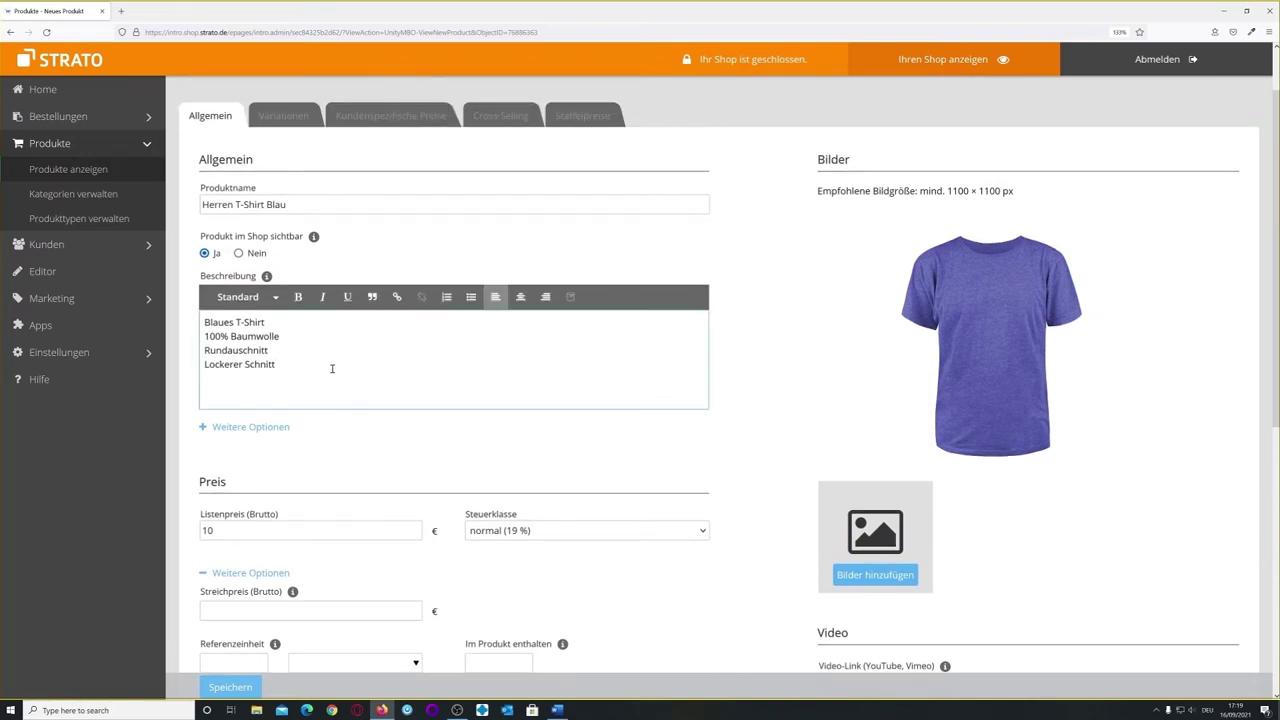
left_click_drag(305, 366, 204, 336)
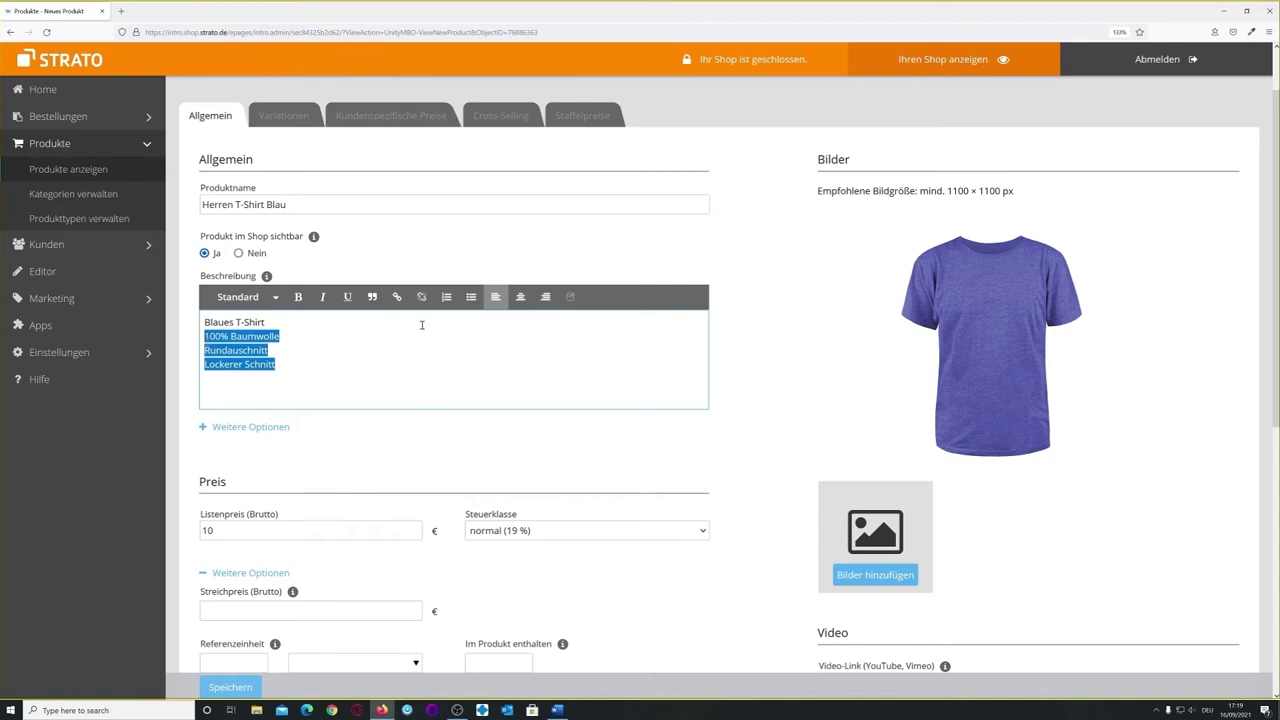
left_click(471, 296)
left_click(413, 373)
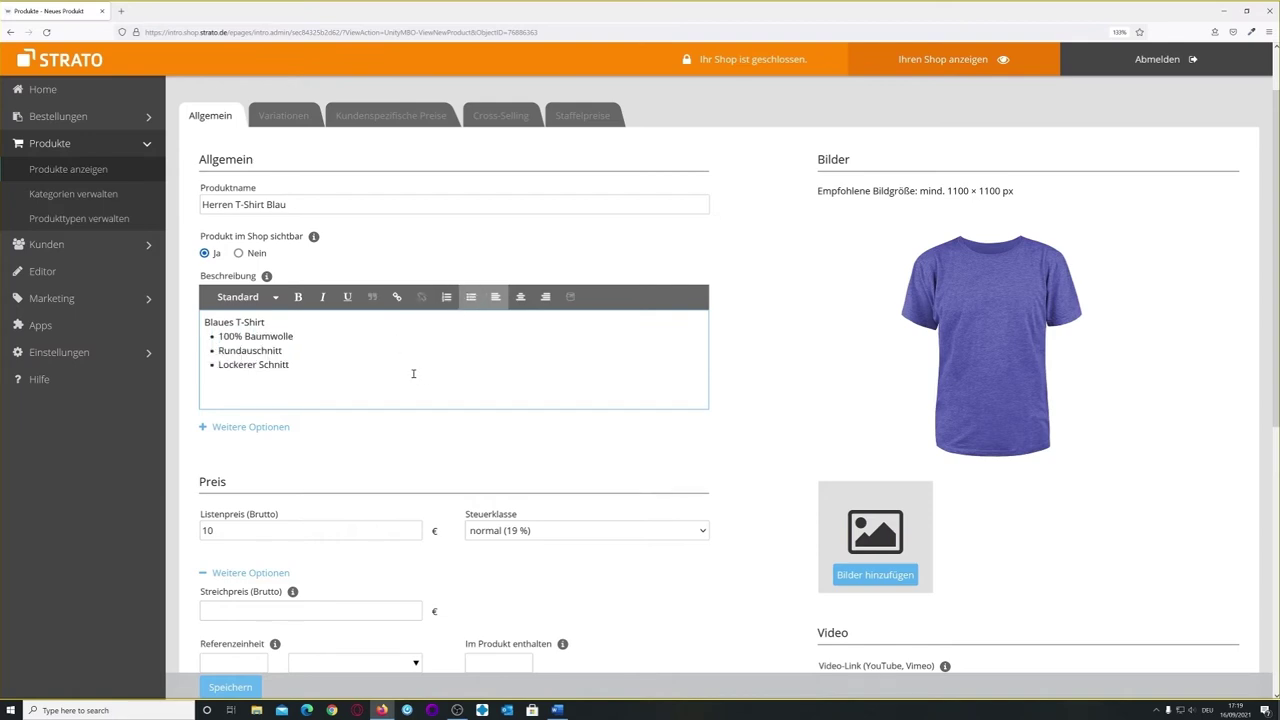
left_click(230, 687)
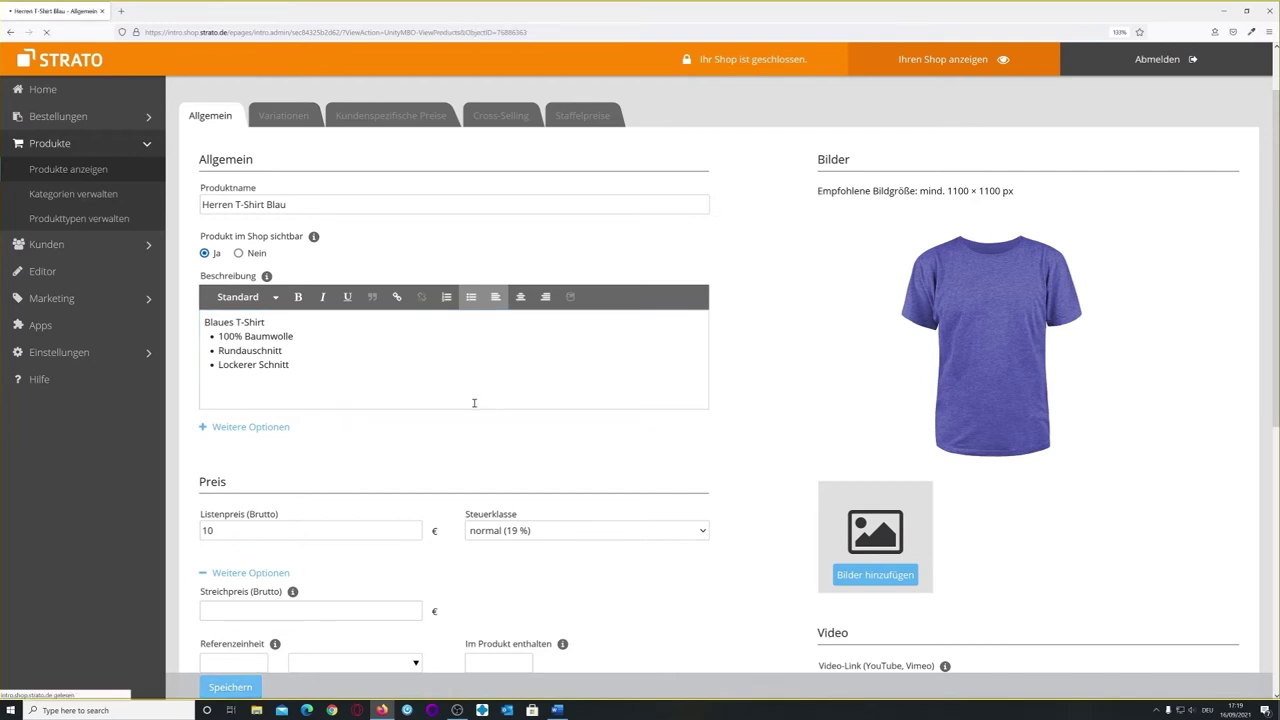
Check the product page in the shop preview and return to the product's price and category settings.
left_click(862, 62)
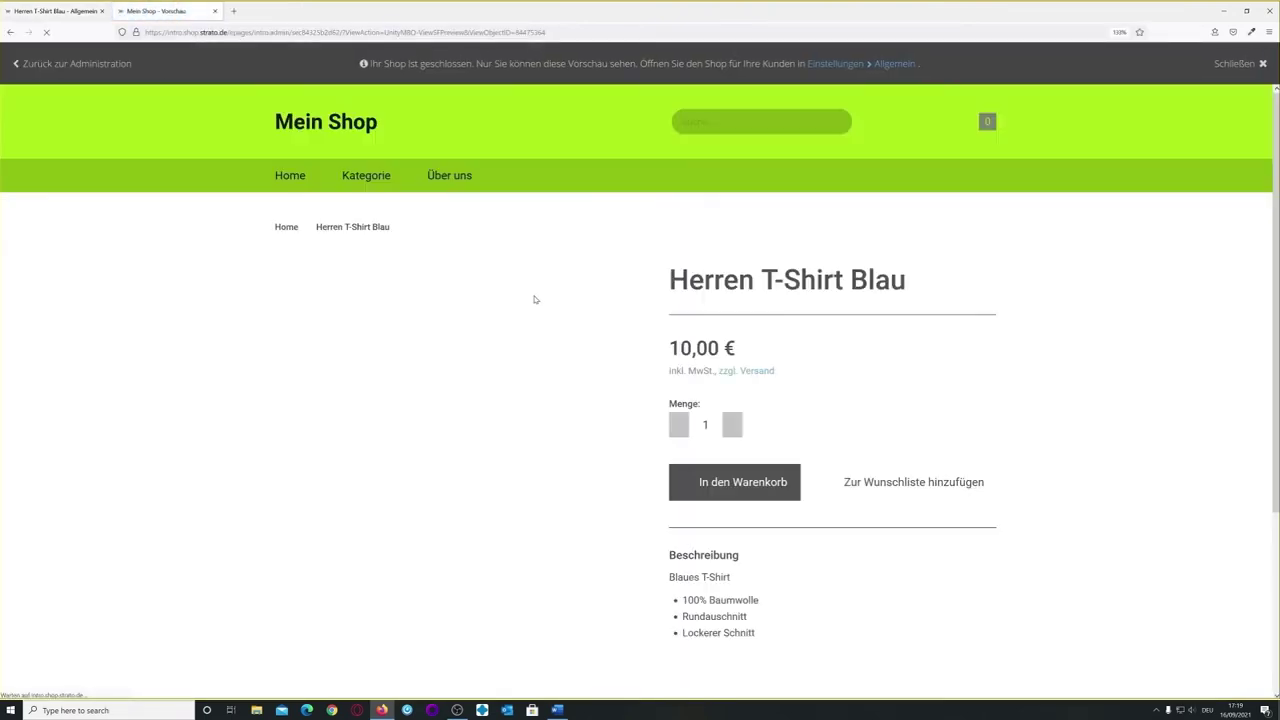
scroll(535, 299, "down", 4)
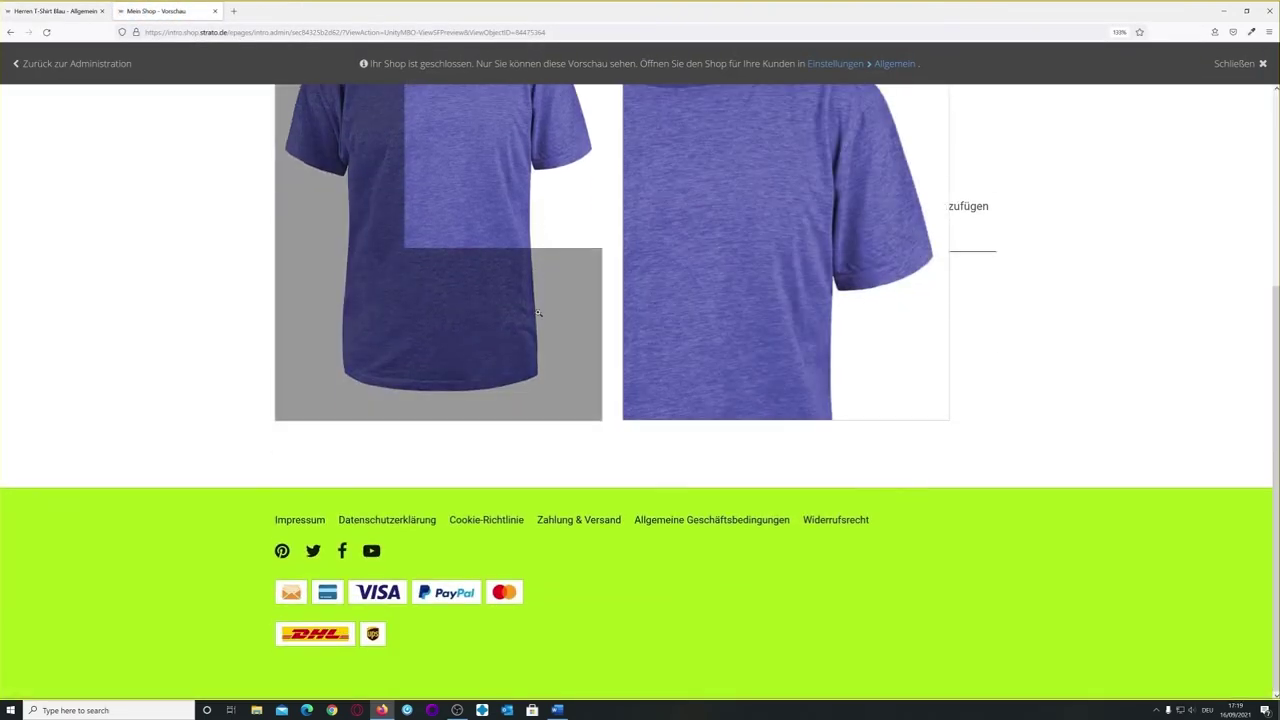
scroll(177, 293, "up", 2)
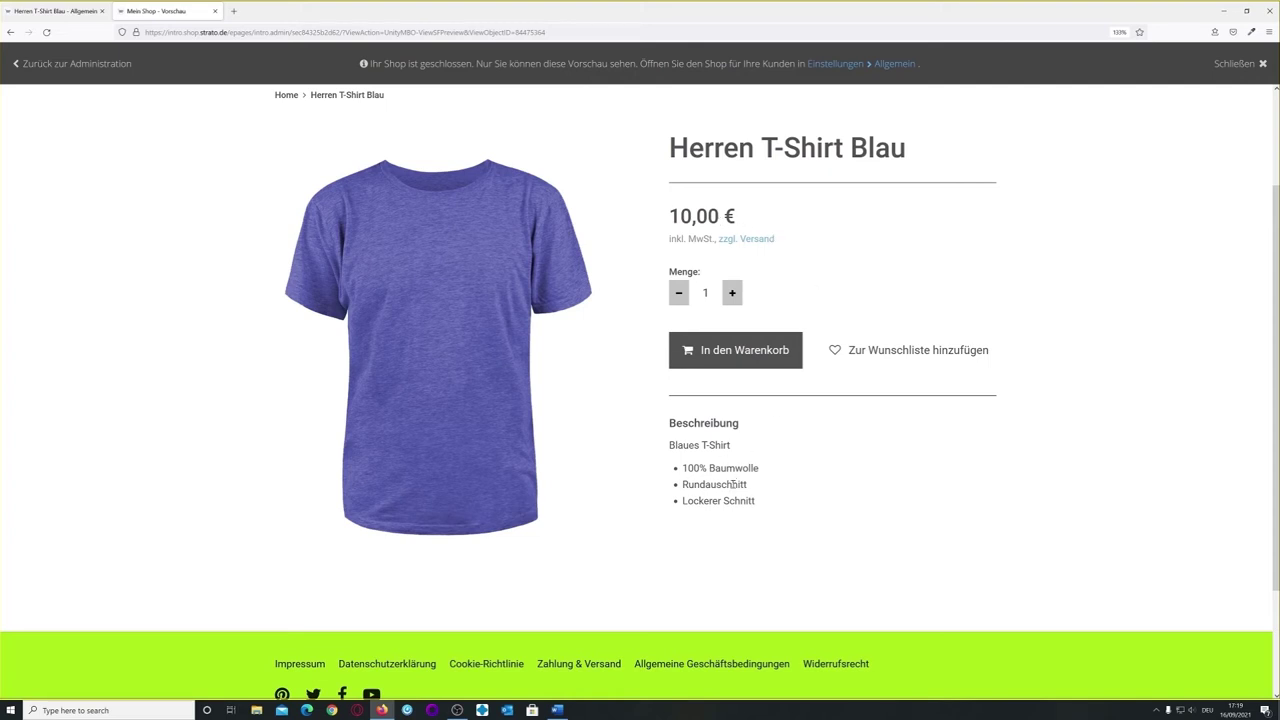
scroll(880, 480, "up", 1)
scroll(885, 476, "down", 3)
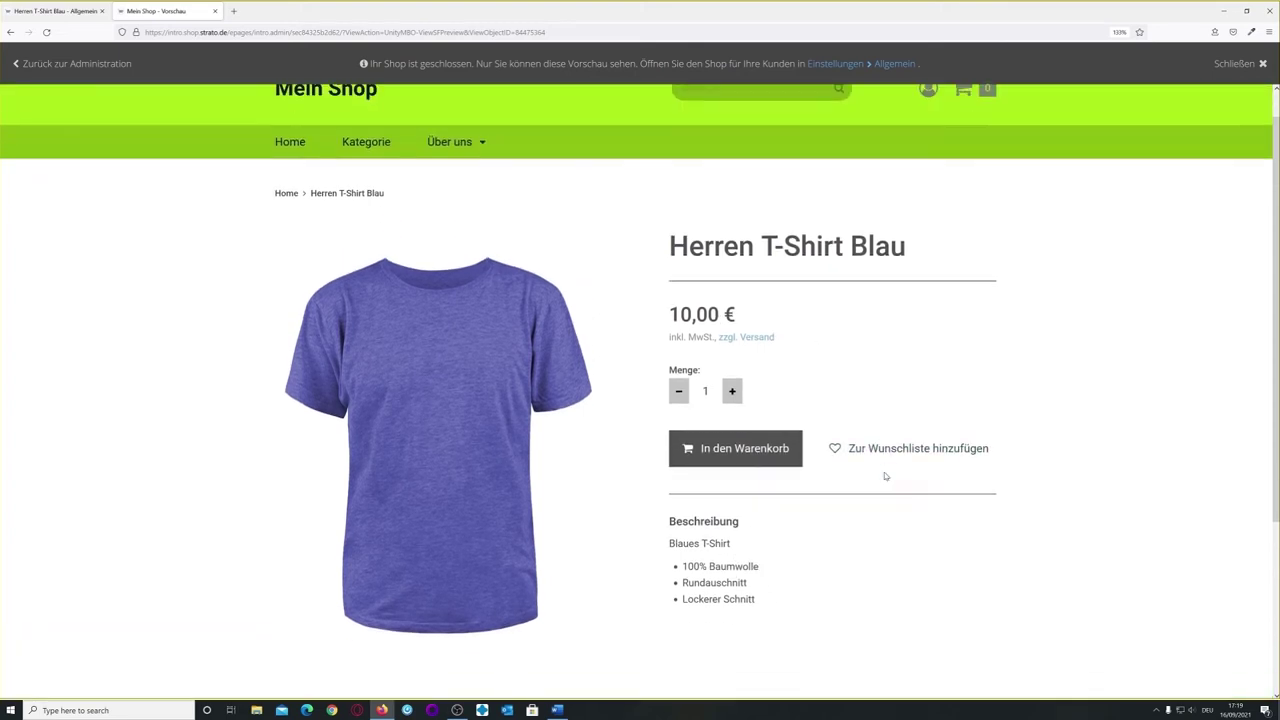
scroll(885, 476, "up", 3)
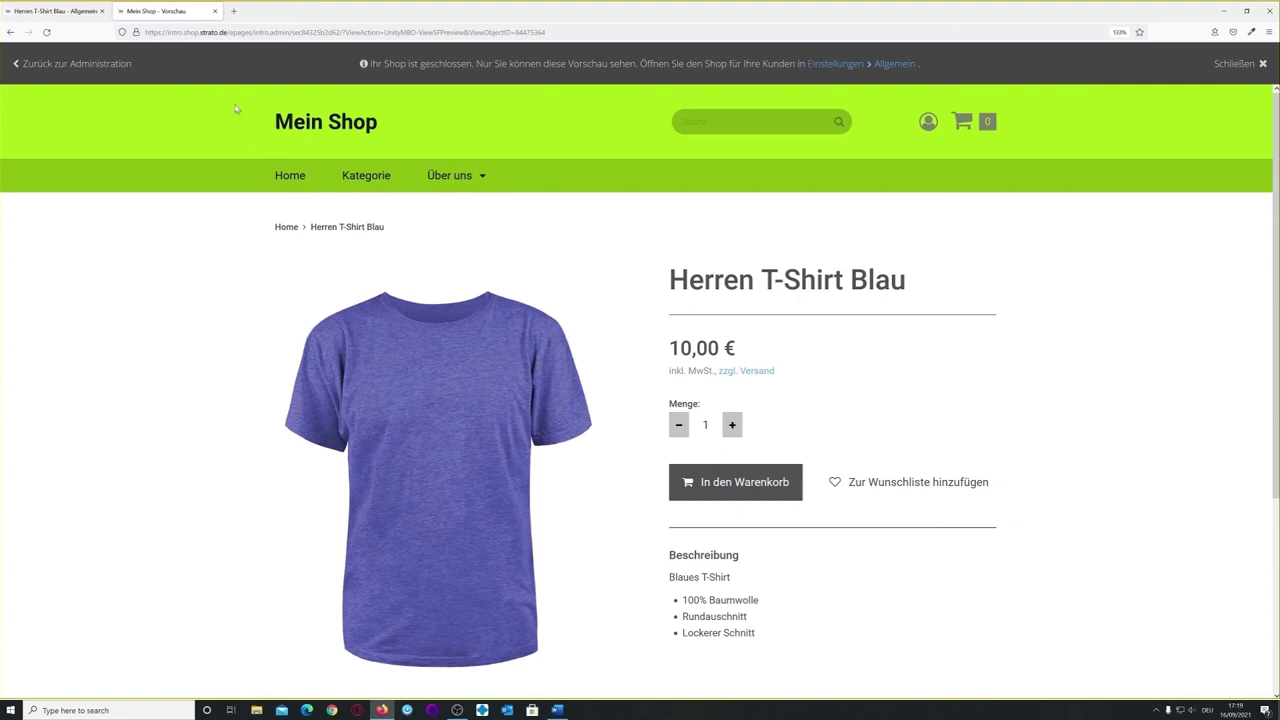
left_click(215, 11)
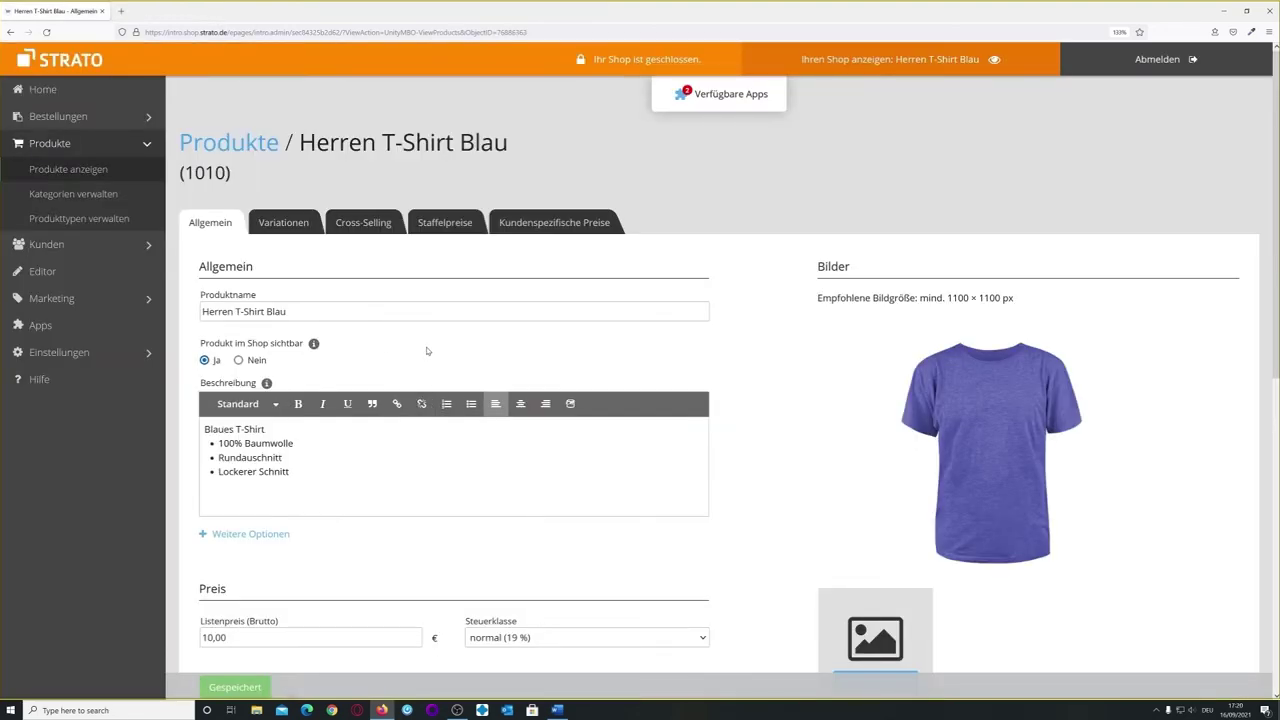
scroll(427, 350, "down", 4)
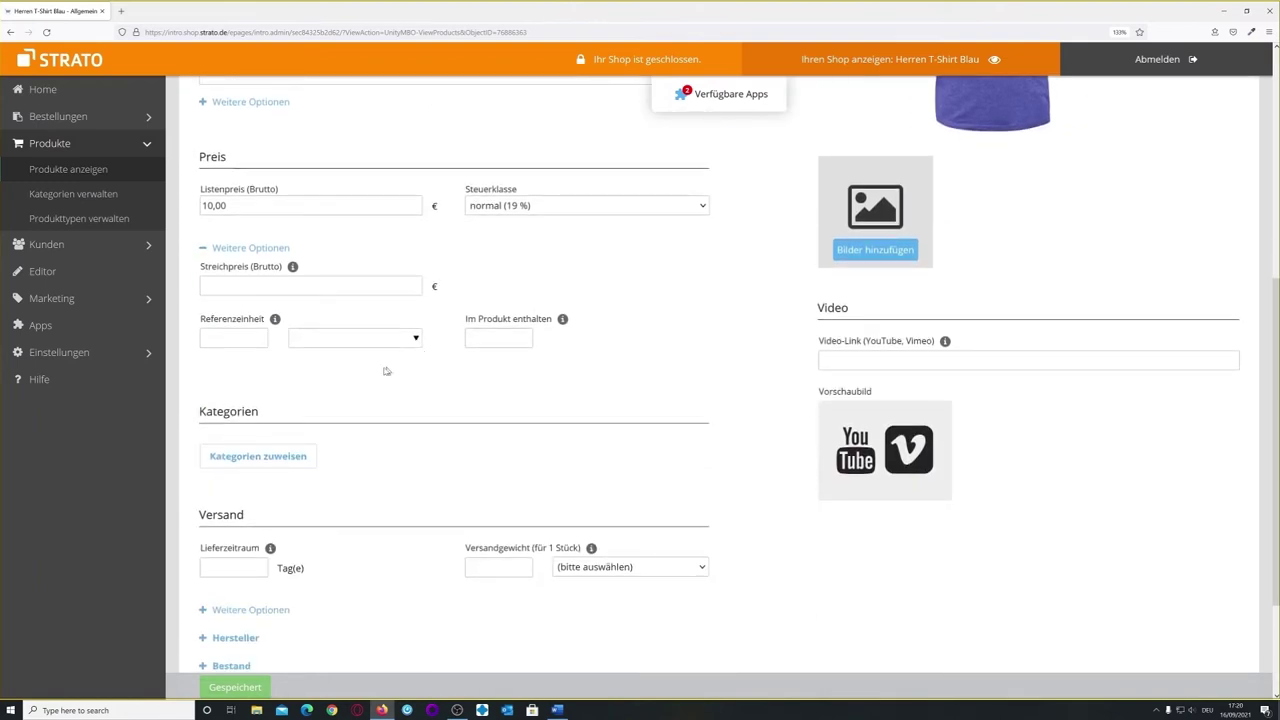
Assign the blue T-shirt product to the Home category.
left_click(298, 458)
left_click(283, 460)
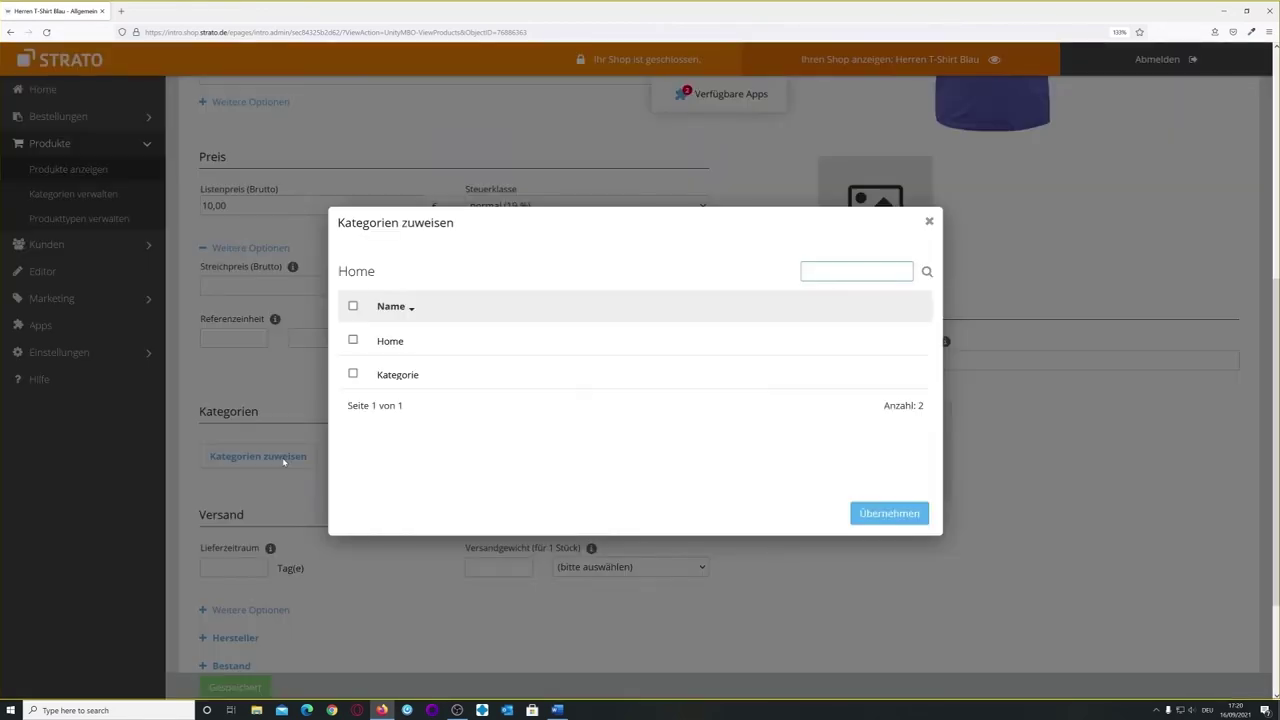
left_click(353, 341)
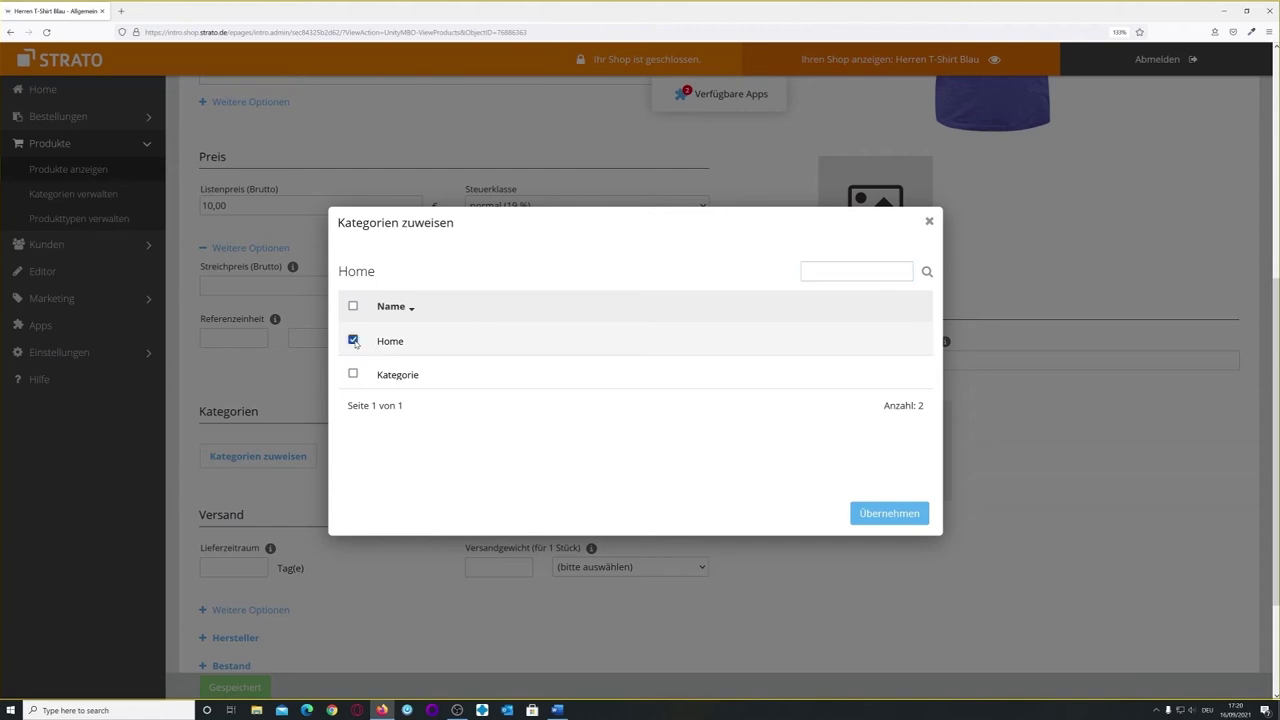
left_click(878, 514)
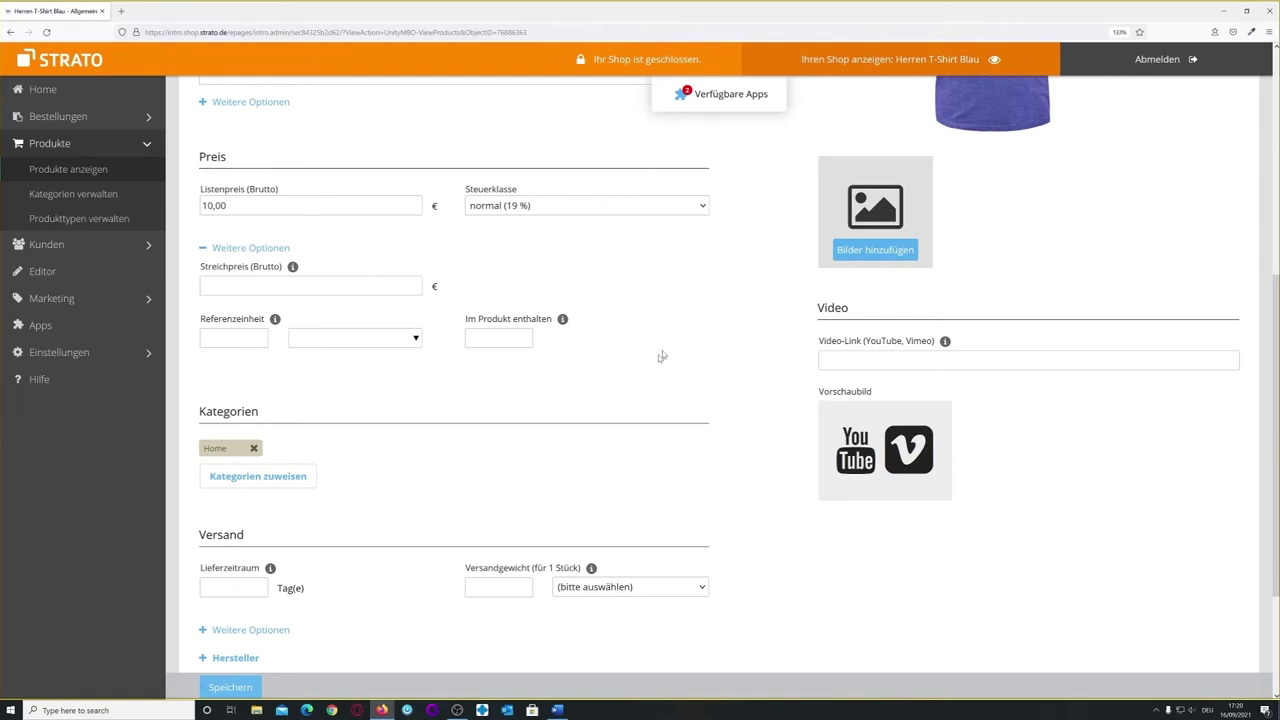
Look for the blue T-shirt among the products on the shop preview's home page, and close the preview tabs.
left_click(848, 60)
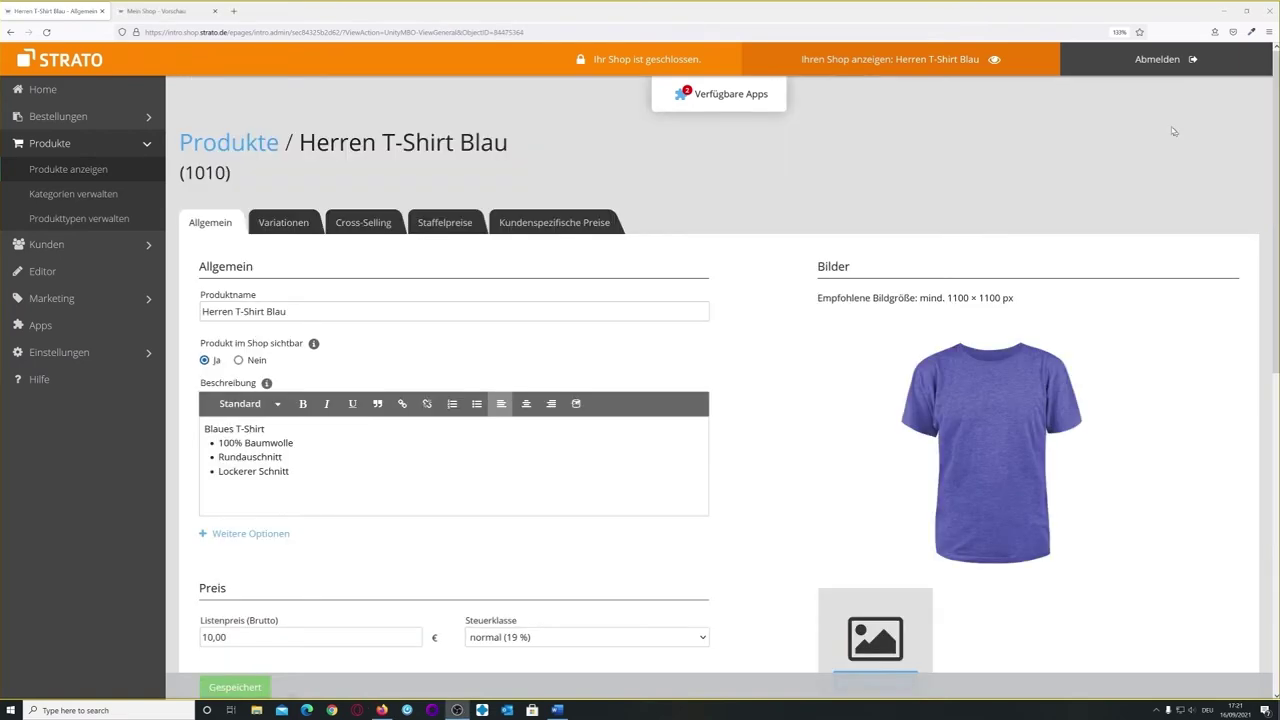
left_click(878, 62)
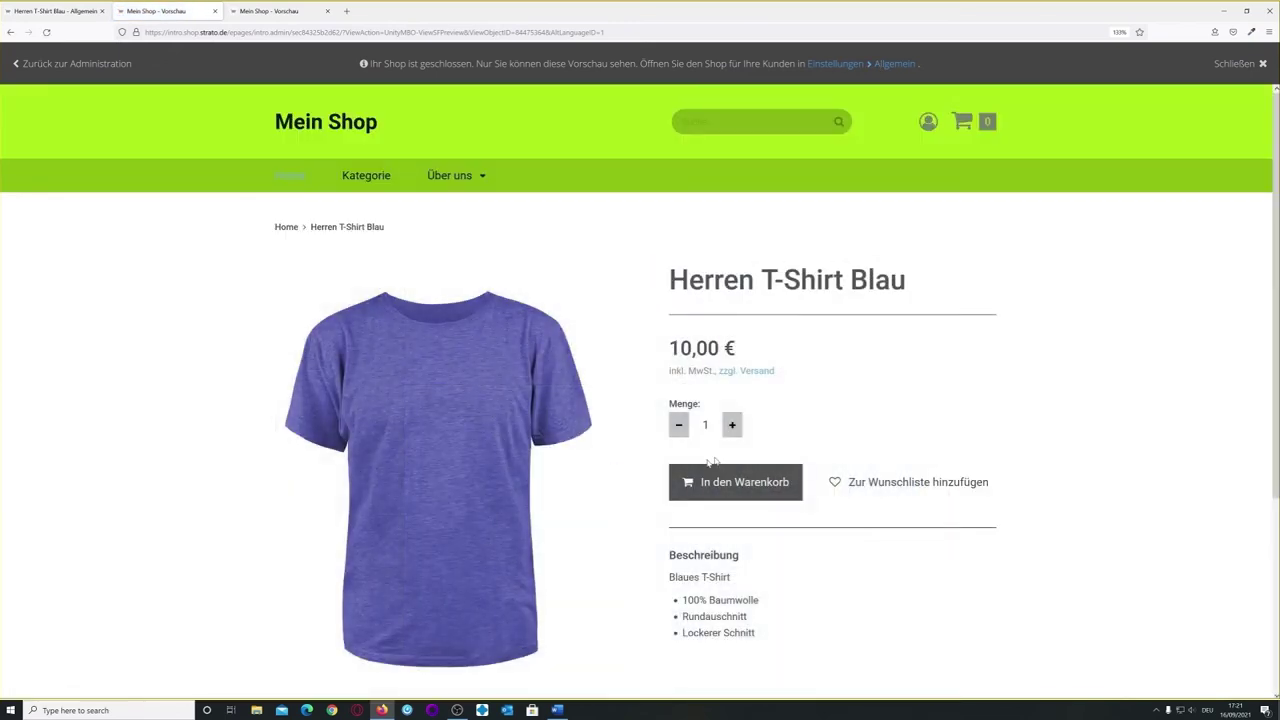
left_click(329, 127)
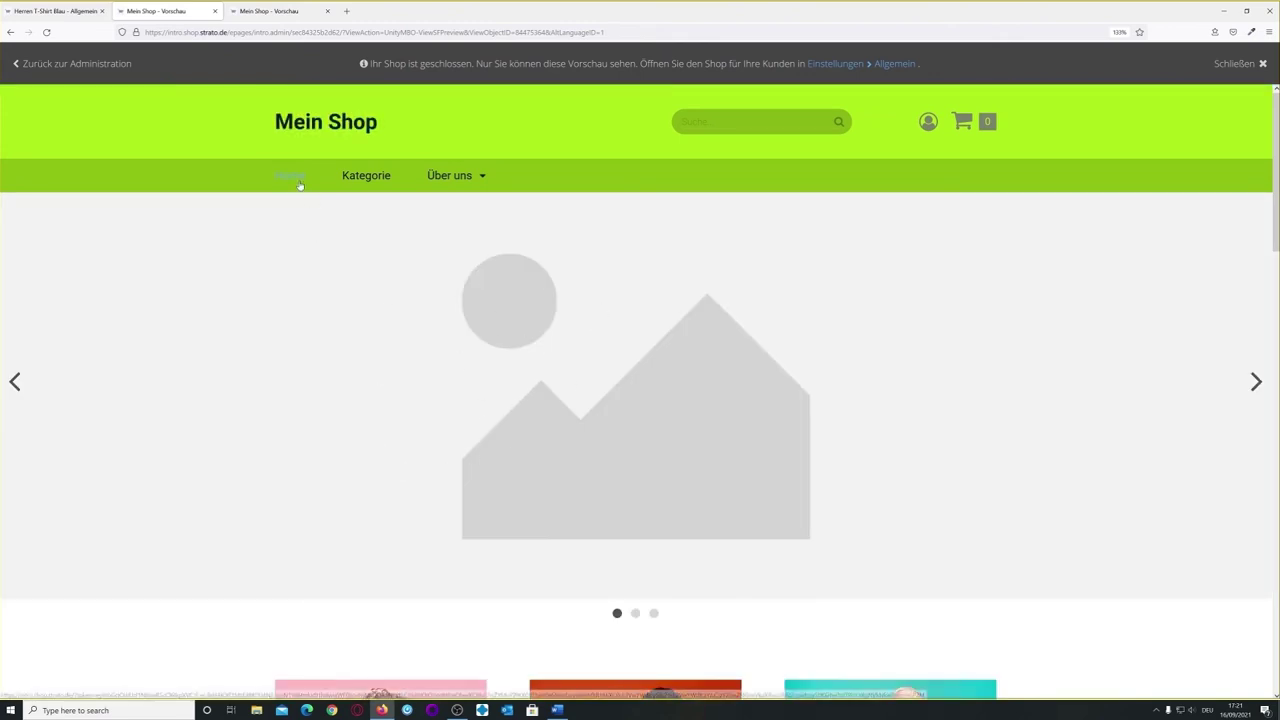
scroll(506, 367, "down", 3)
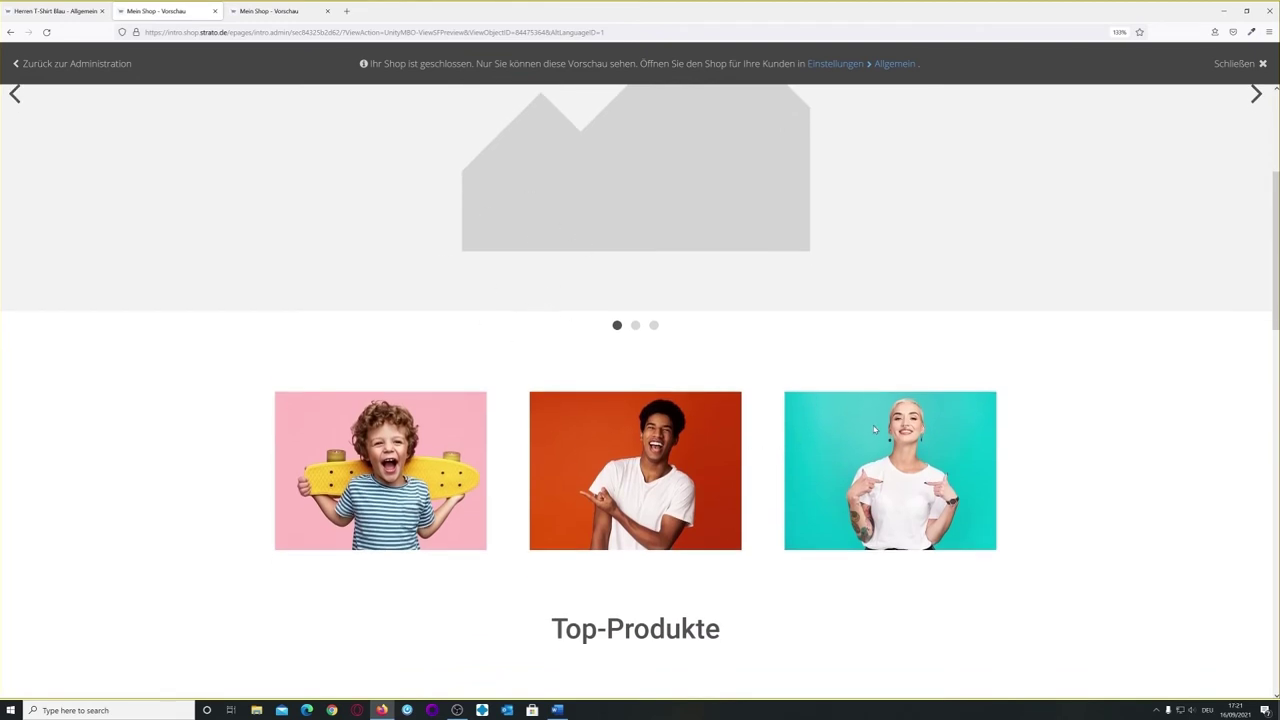
scroll(806, 434, "down", 8)
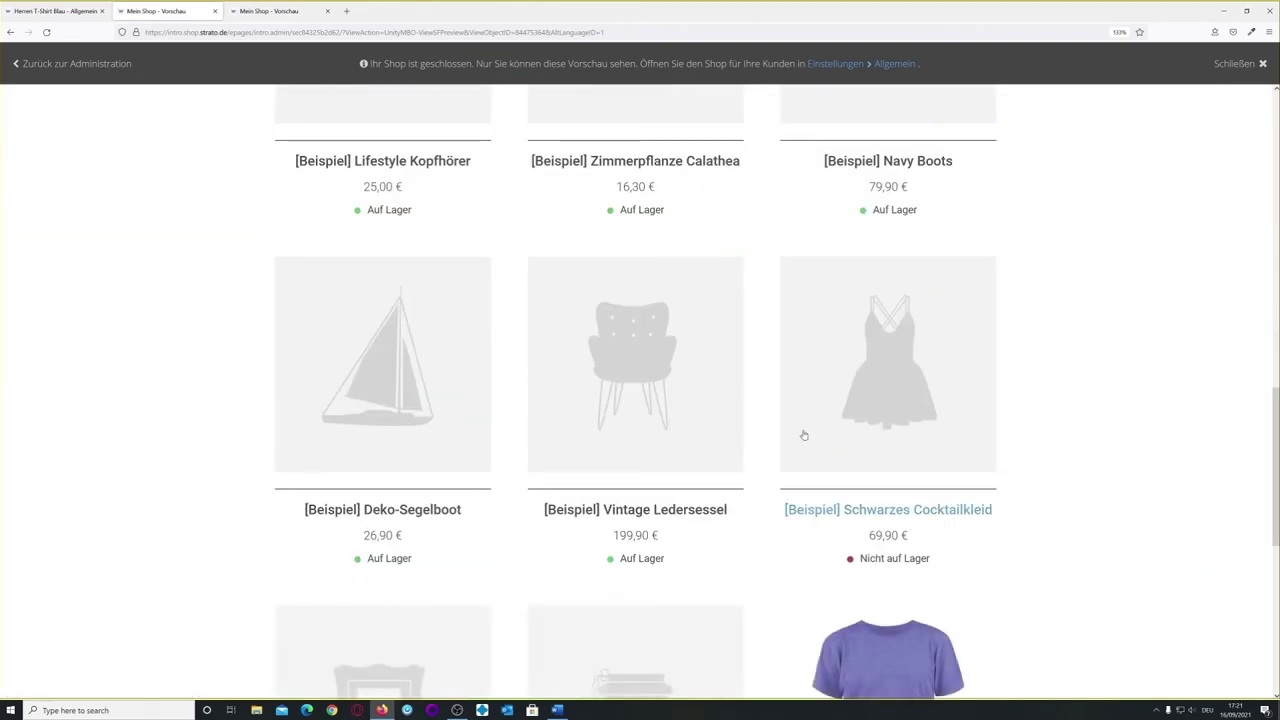
scroll(804, 435, "down", 2)
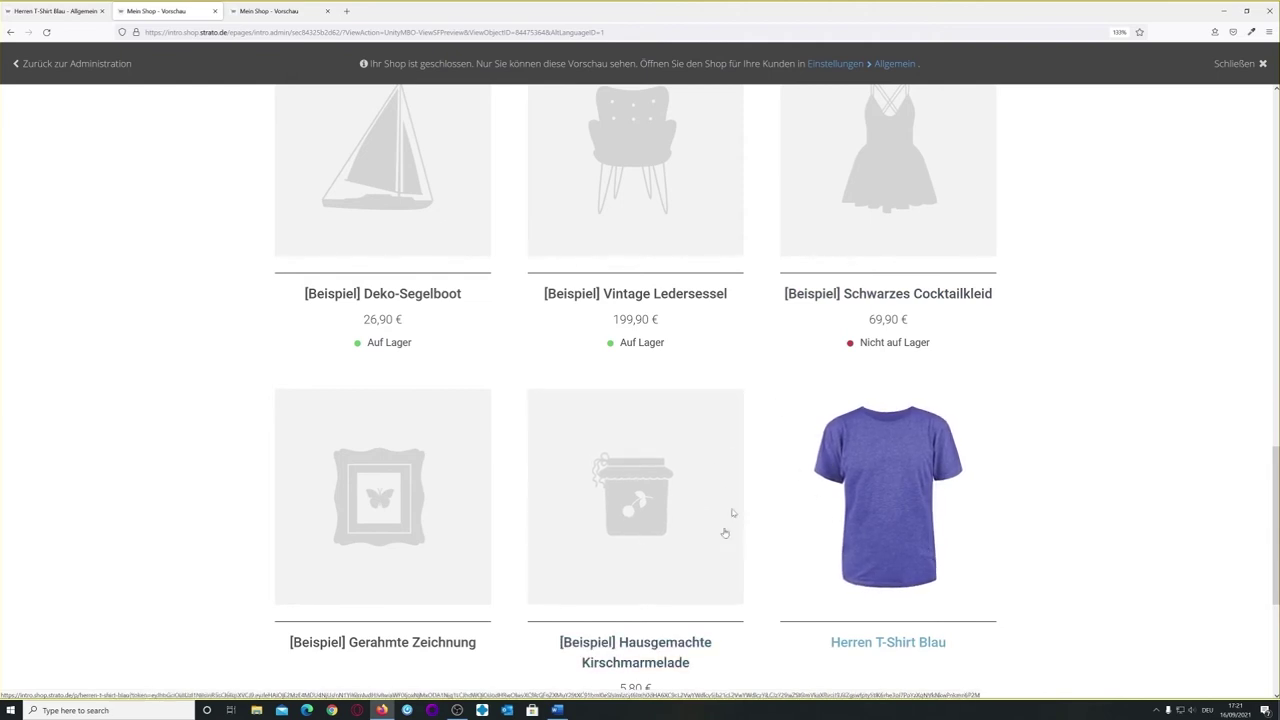
left_click(216, 11)
left_click(216, 11)
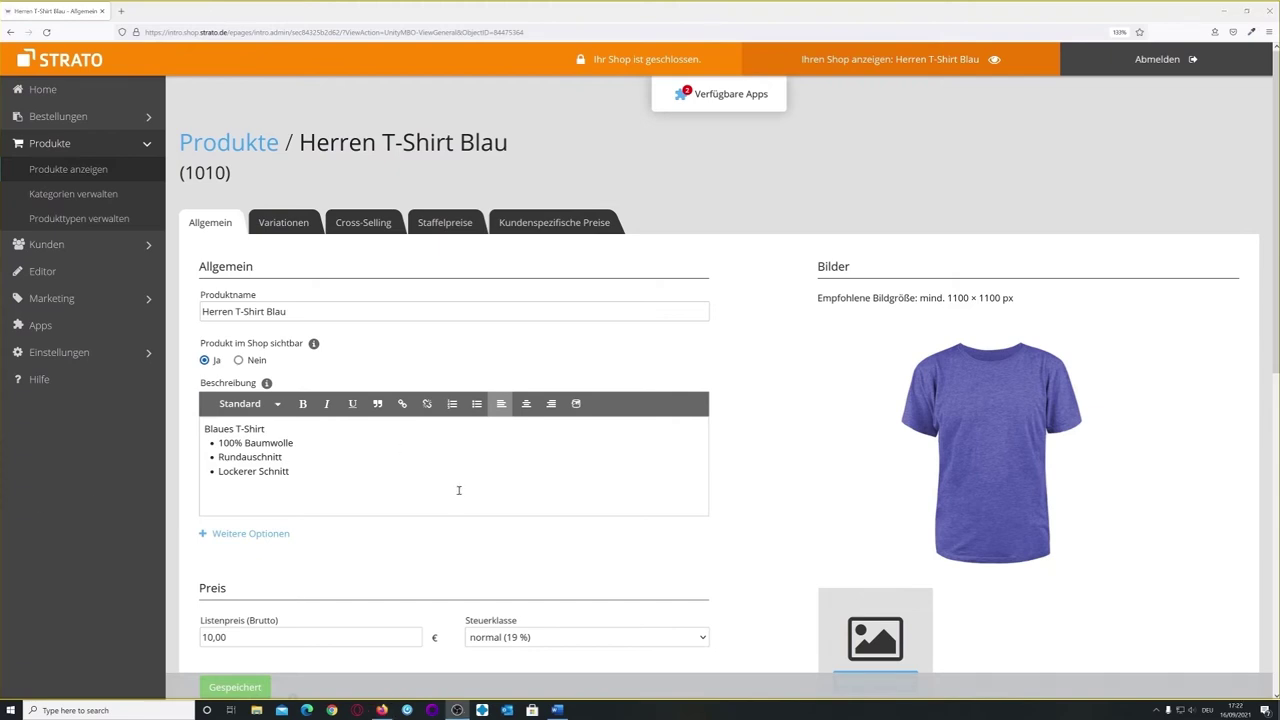
Review the product's additional shipping options, including delivery methods and dimensions, and expand the manufacturer details.
scroll(455, 505, "down", 5)
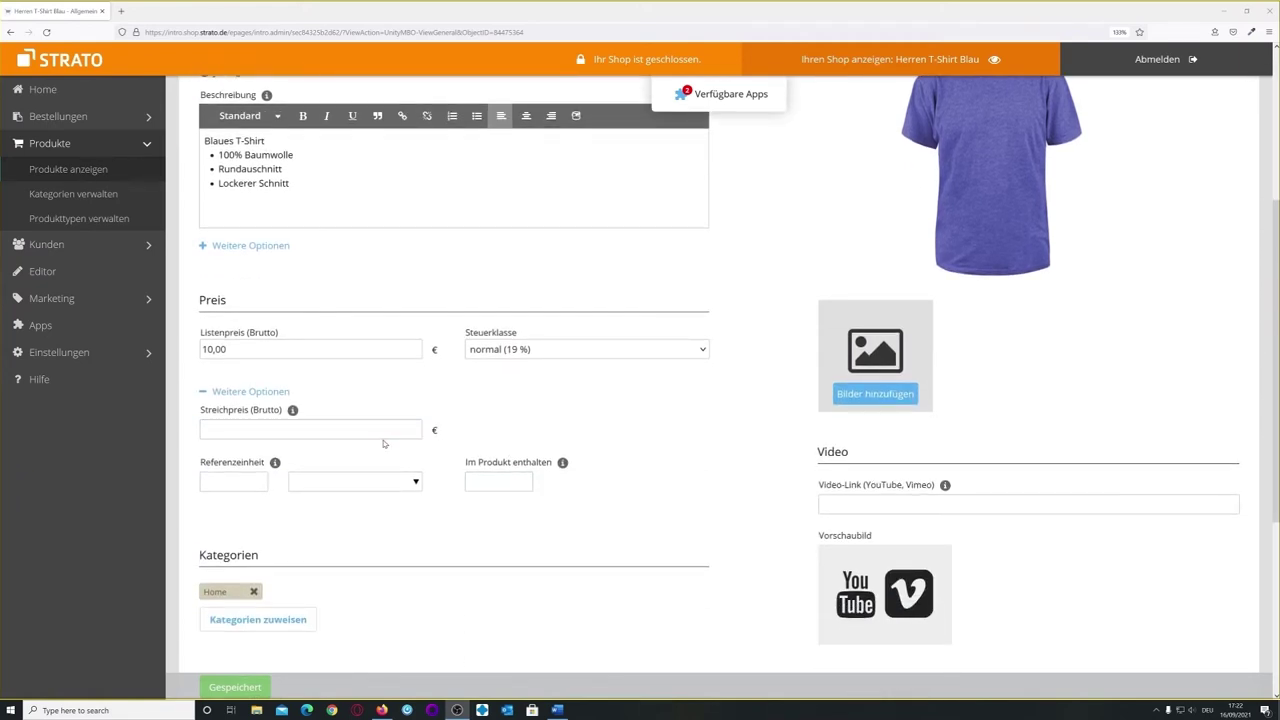
left_click(253, 490)
scroll(403, 525, "down", 5)
scroll(400, 522, "down", 1)
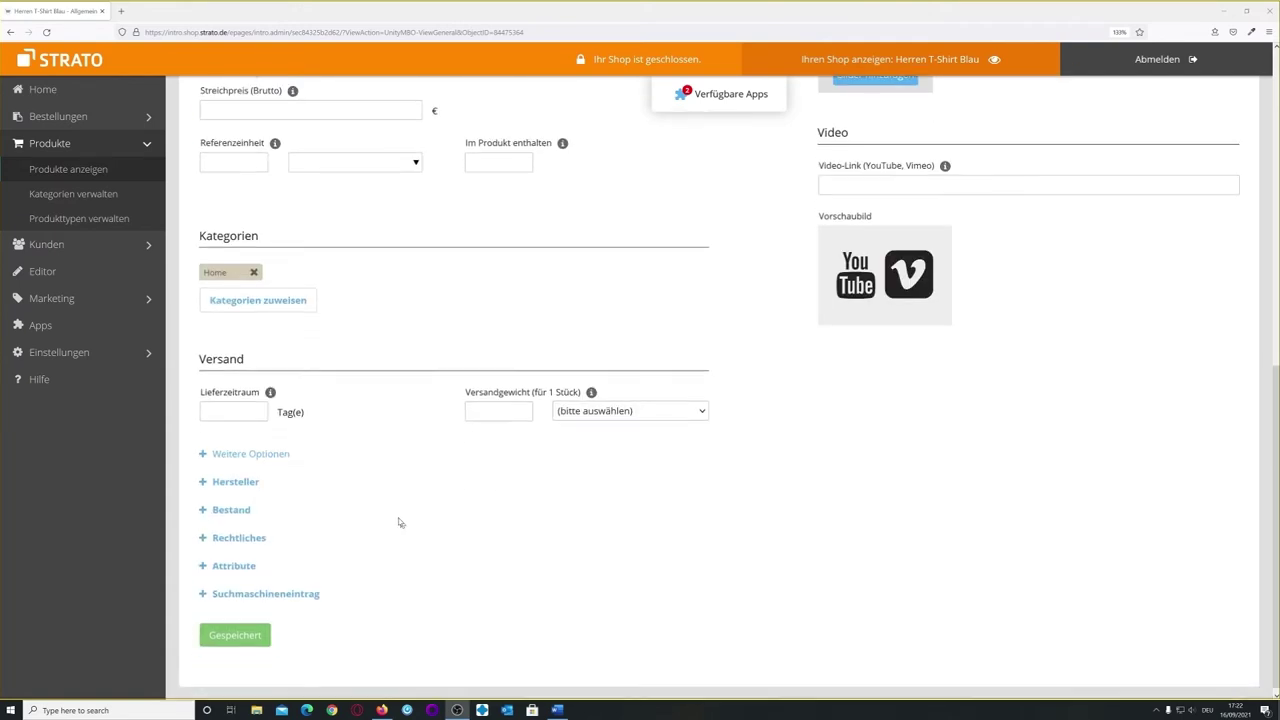
left_click(245, 447)
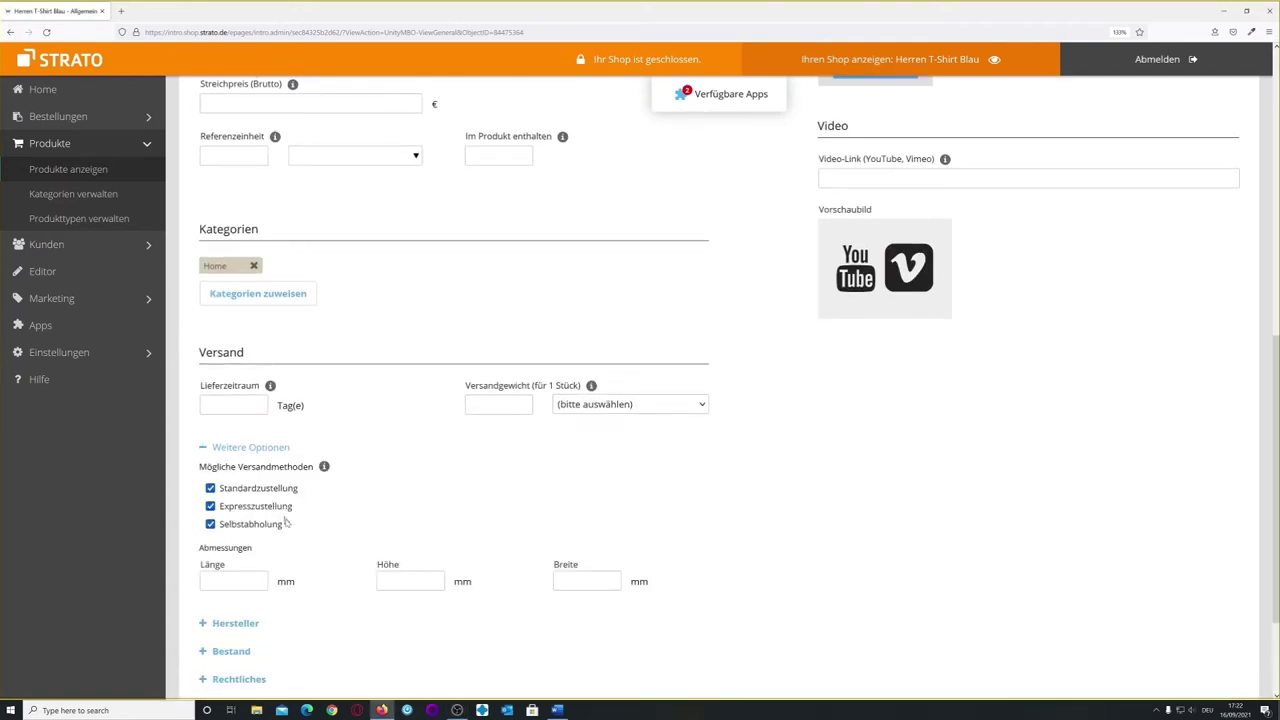
scroll(430, 522, "down", 3)
left_click(250, 476)
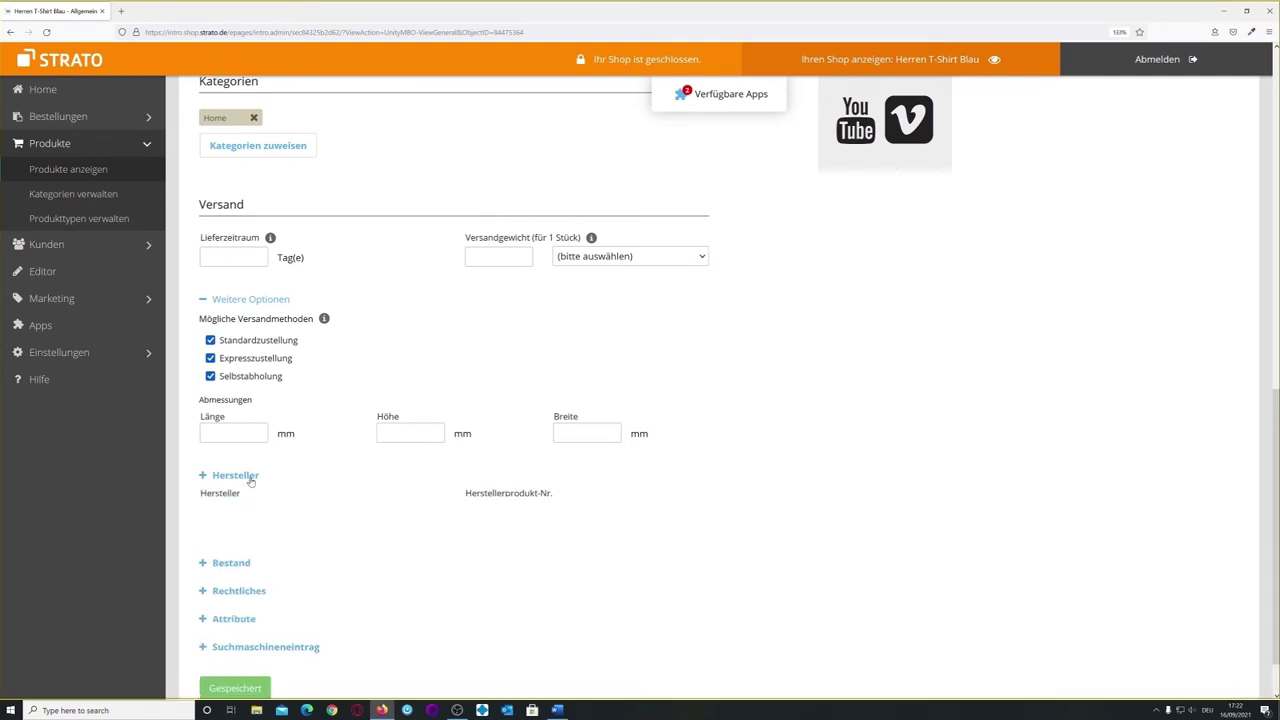
Examine the product's stock fields and legal information section, and return to its general details.
scroll(366, 518, "down", 1)
left_click(233, 504)
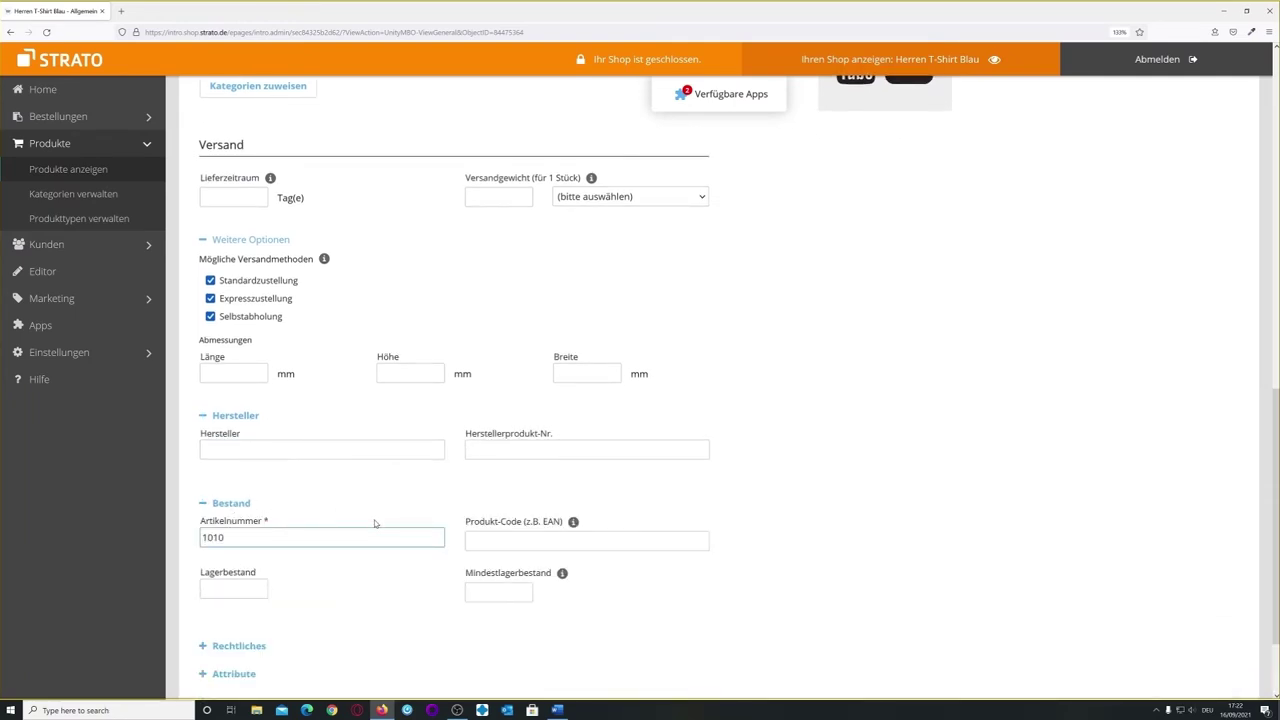
left_click(251, 589)
left_click(512, 585)
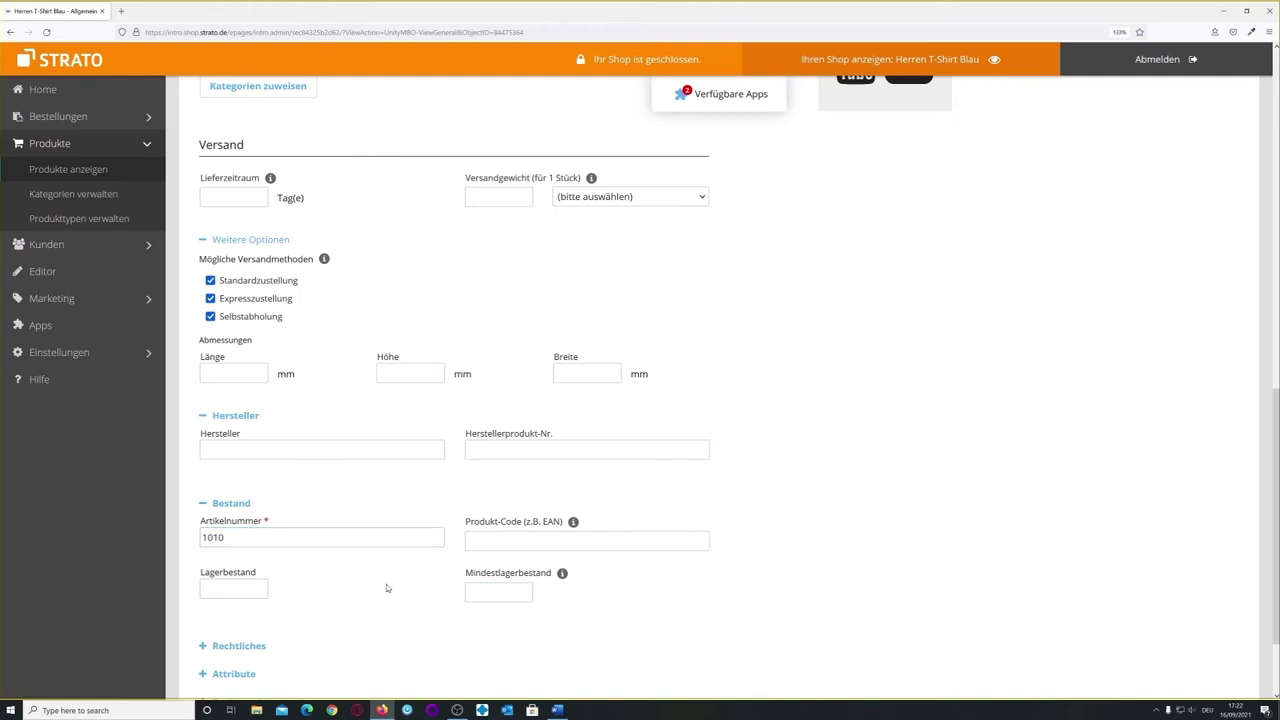
scroll(388, 588, "down", 2)
left_click(258, 533)
scroll(394, 515, "down", 4)
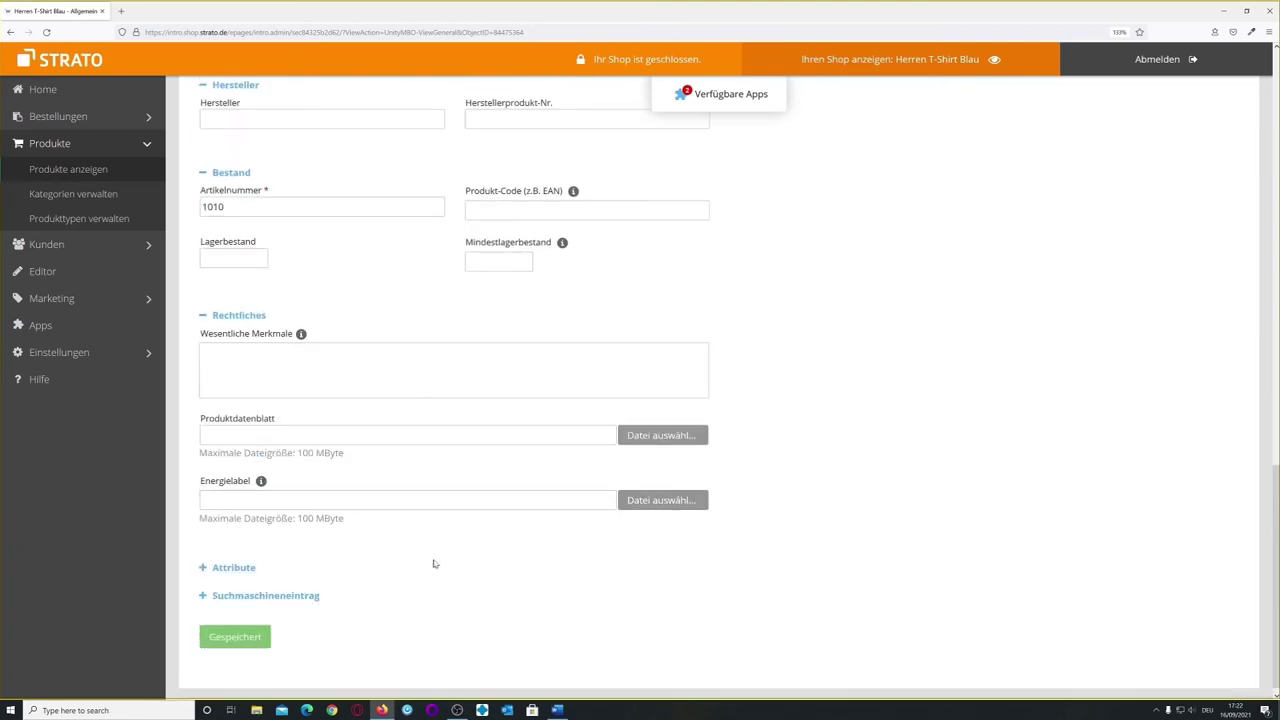
scroll(437, 560, "up", 15)
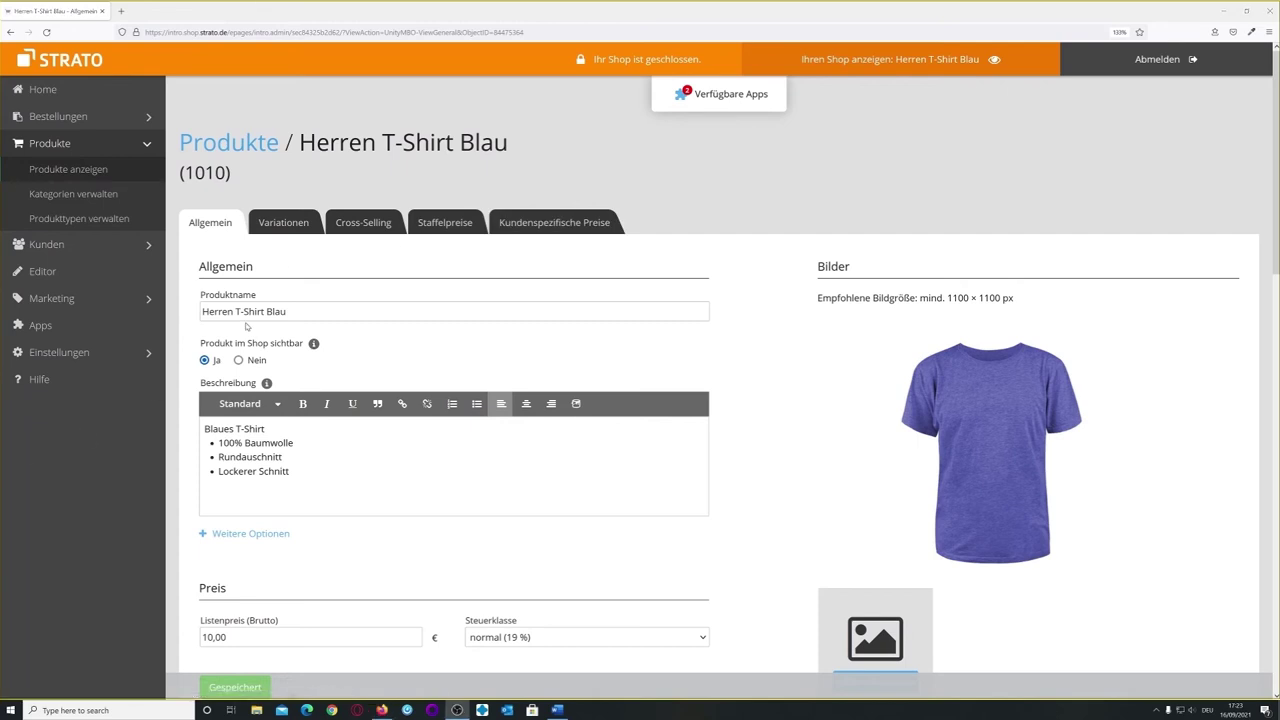
Add a category named "Herrenmode" under Home in the category management, visible in the shop.
left_click(98, 195)
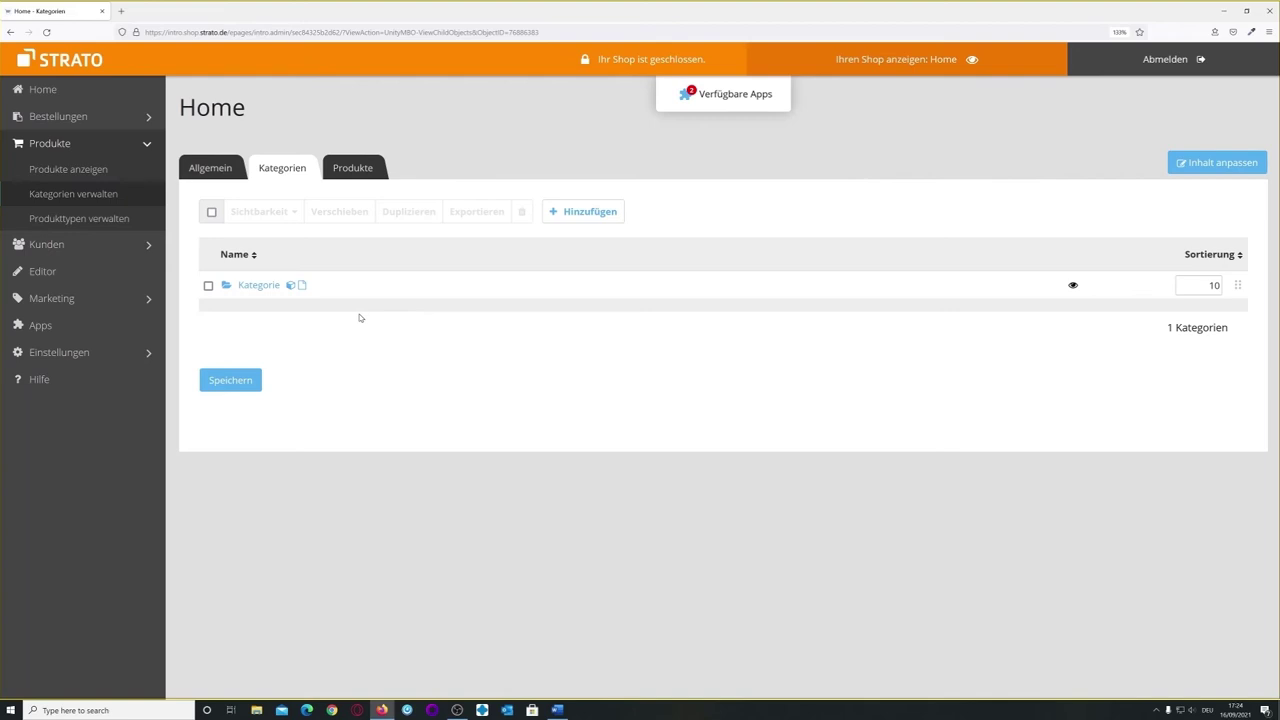
left_click(580, 214)
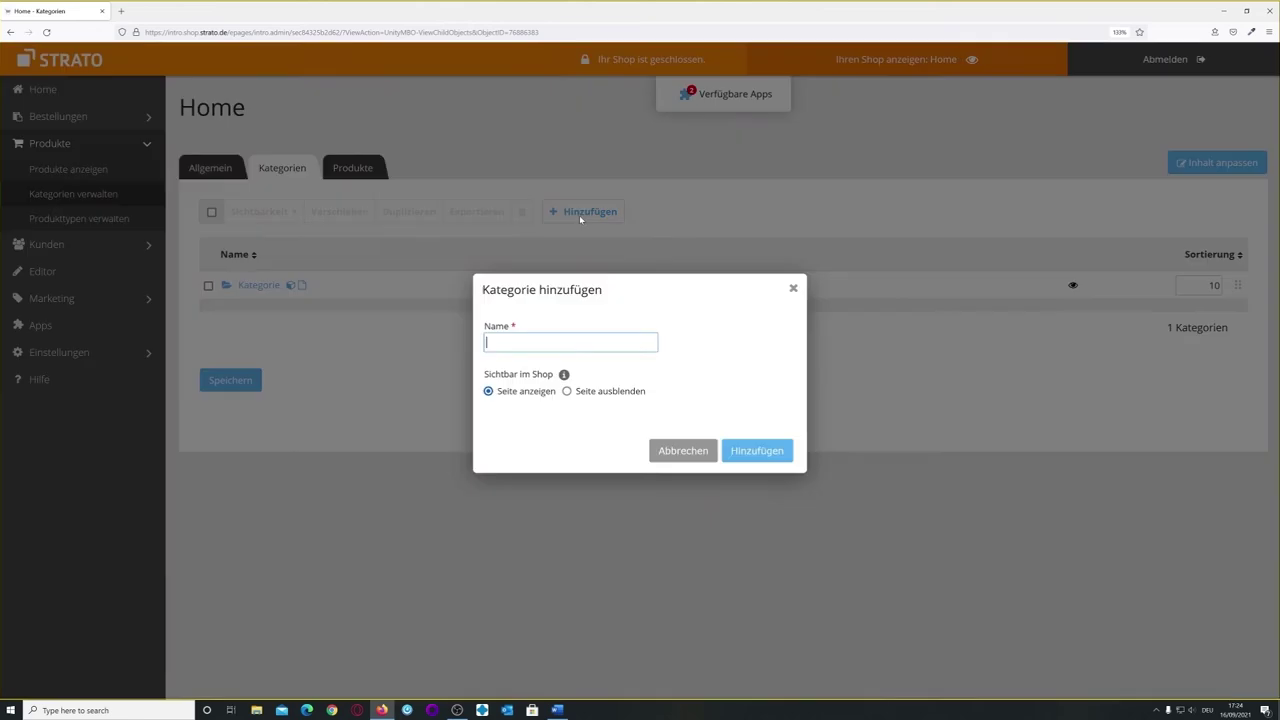
type("her")
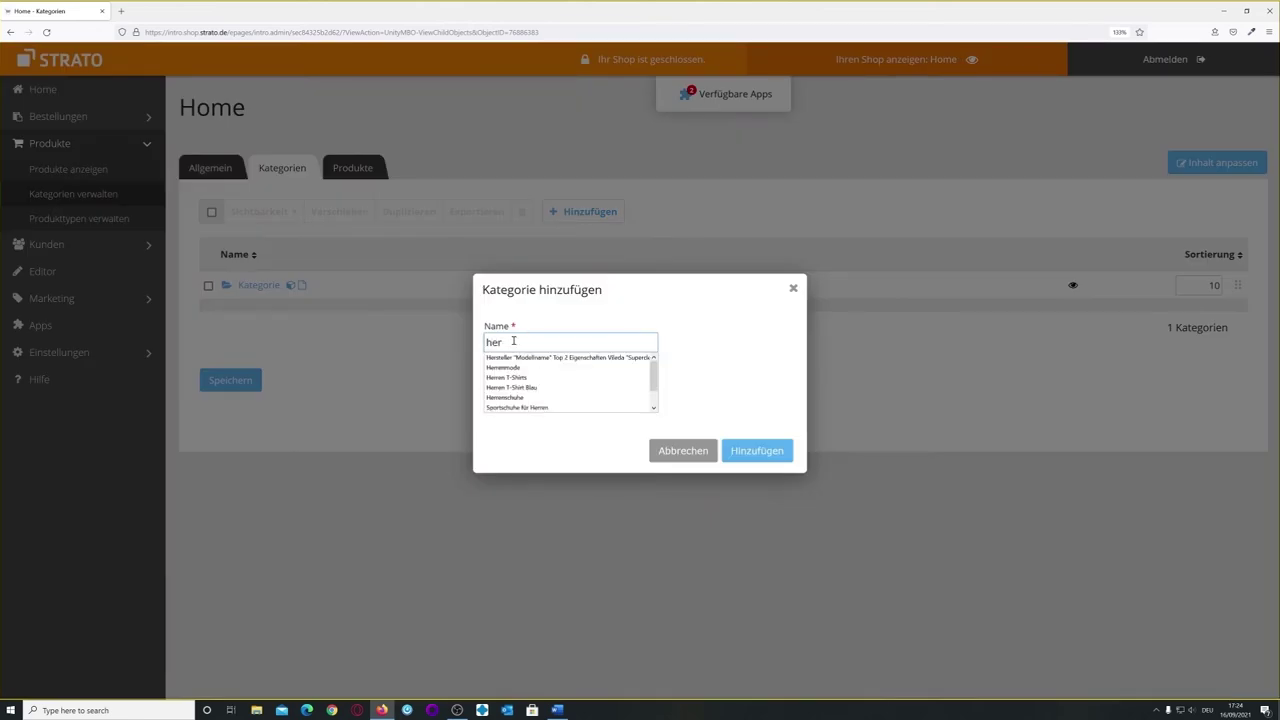
type("renmode")
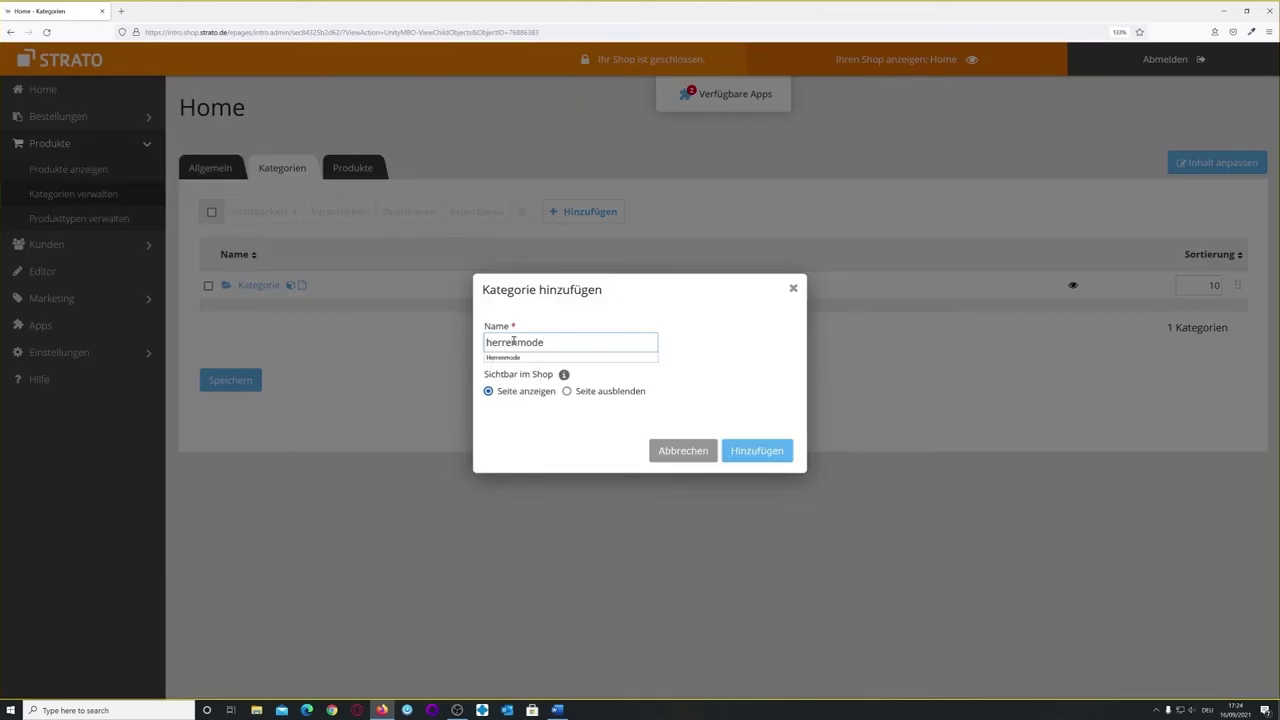
left_click(518, 358)
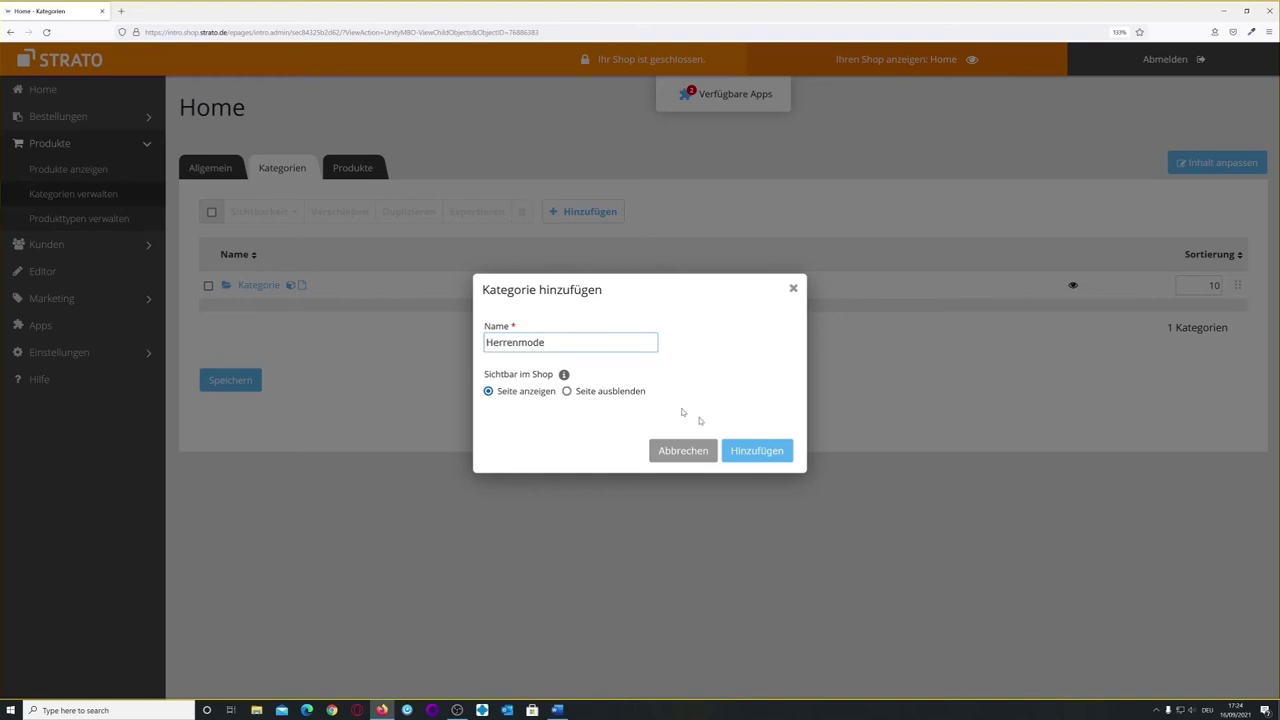
left_click(772, 459)
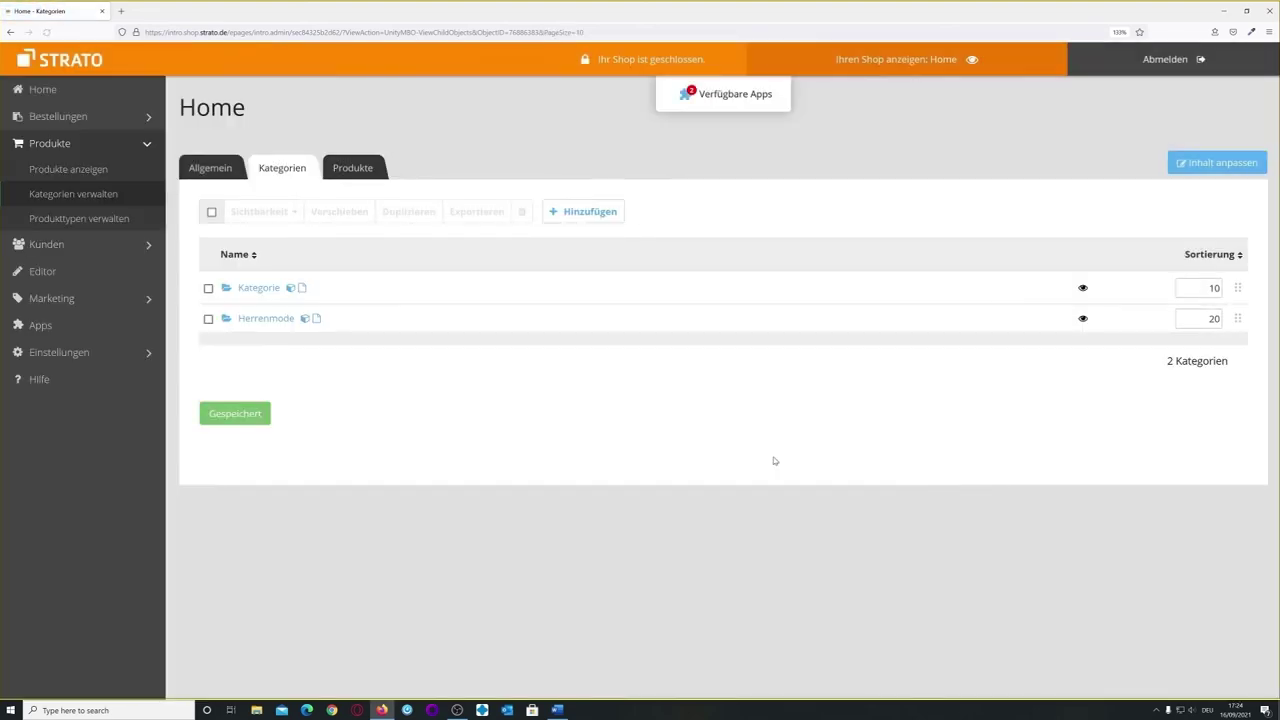
Add a visible subcategory named "Herren T-Shirts" inside the Herrenmode category.
left_click(263, 321)
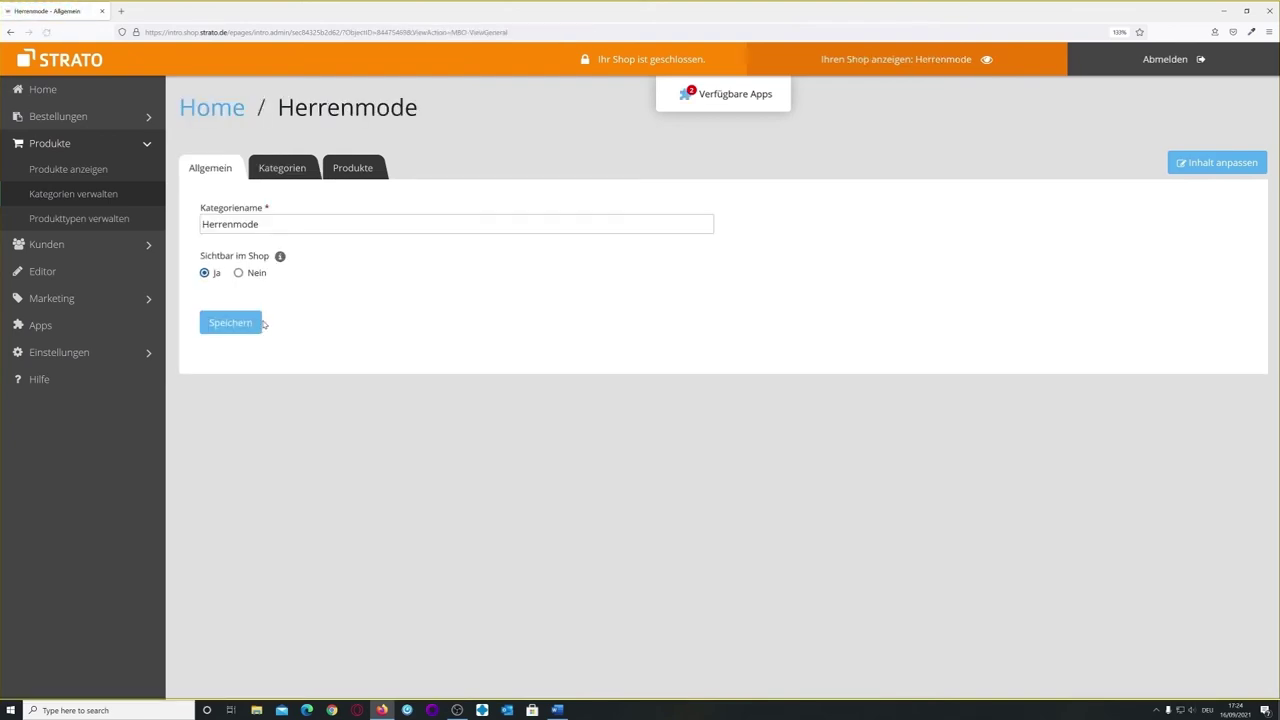
left_click(287, 180)
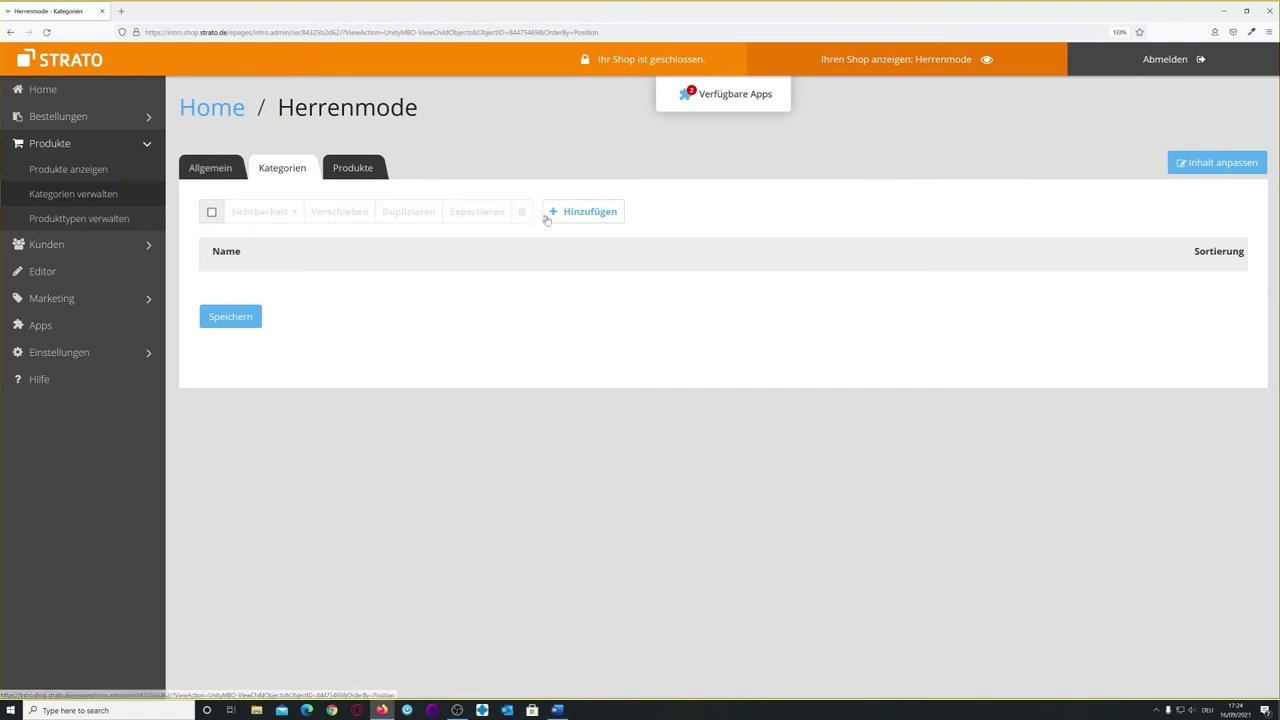
left_click(572, 222)
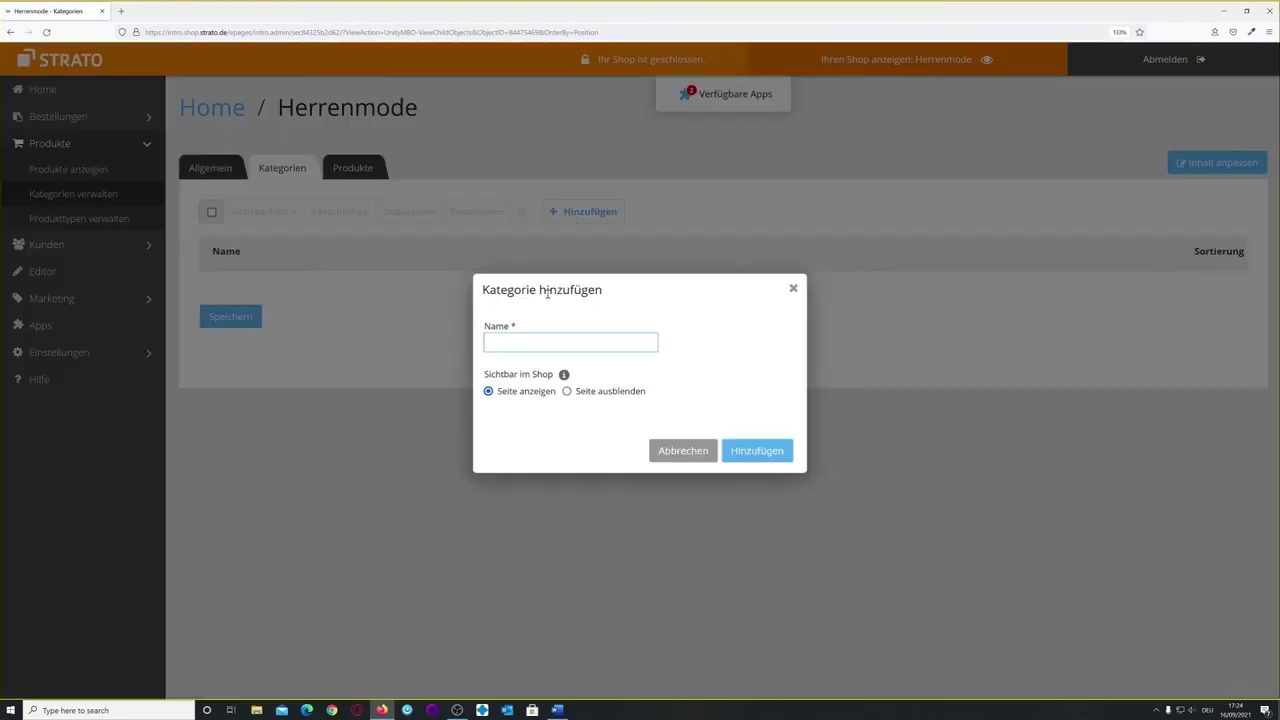
type("Herr")
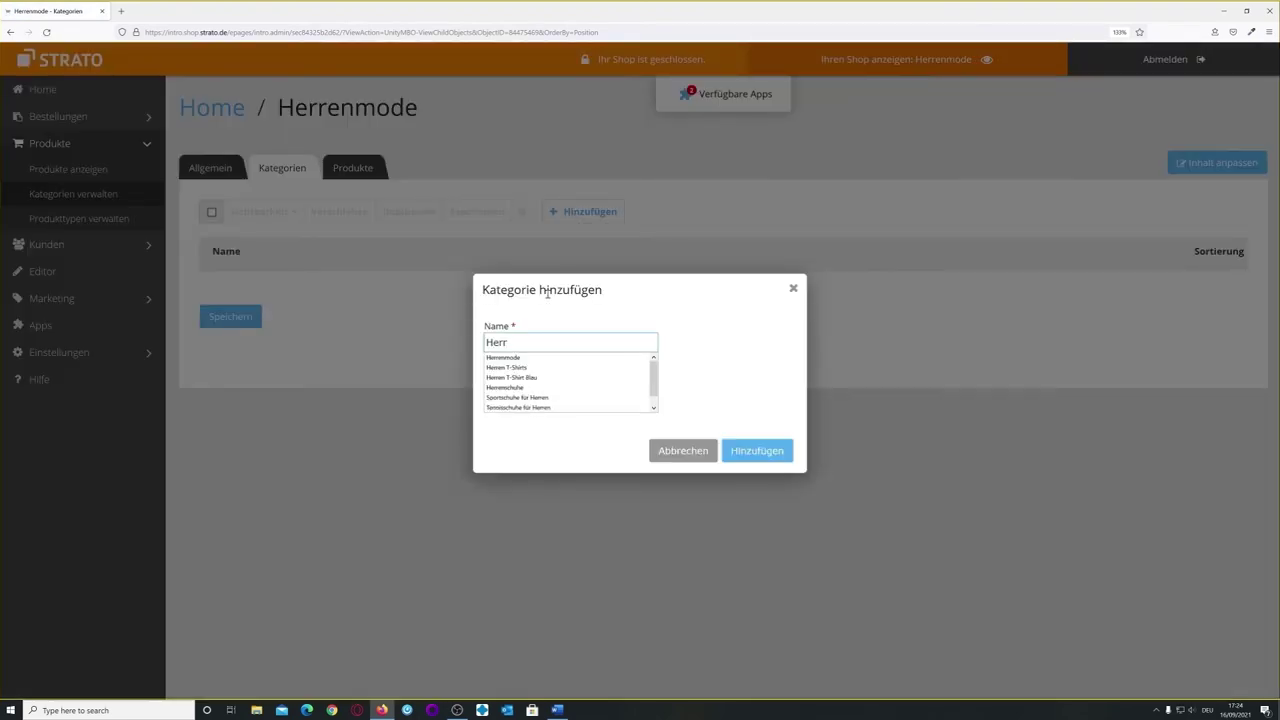
left_click(538, 368)
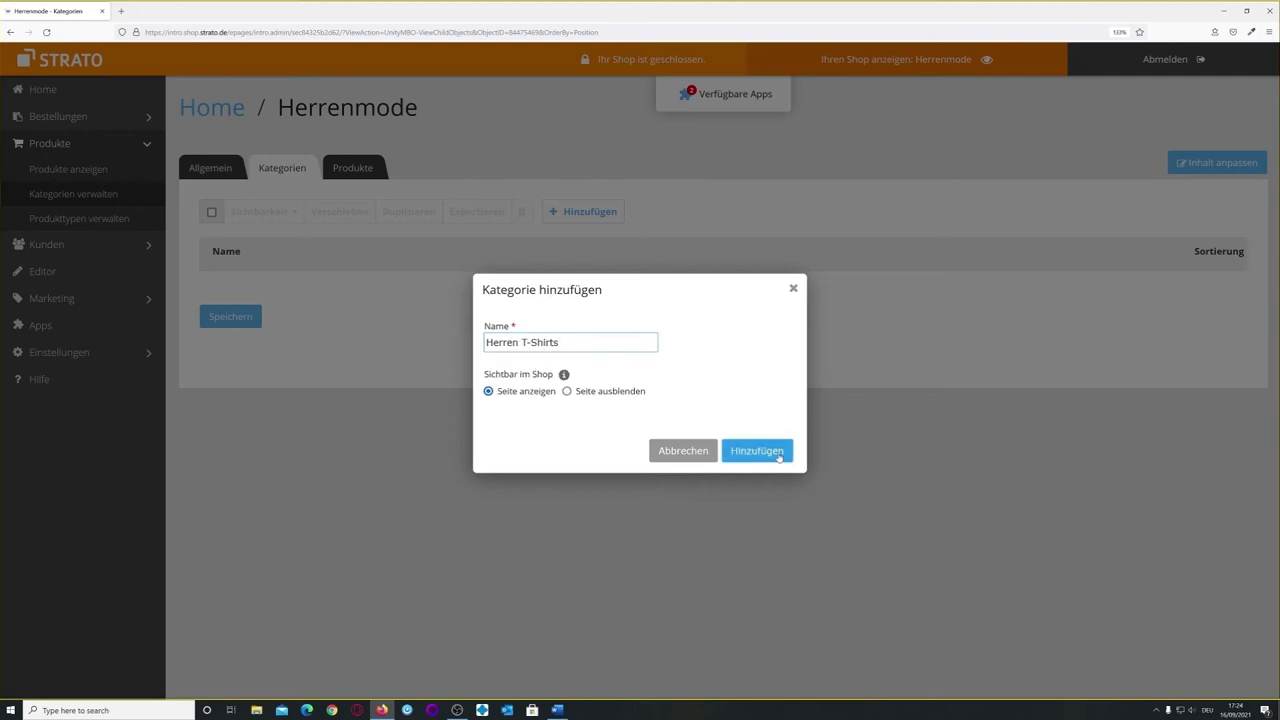
left_click(778, 453)
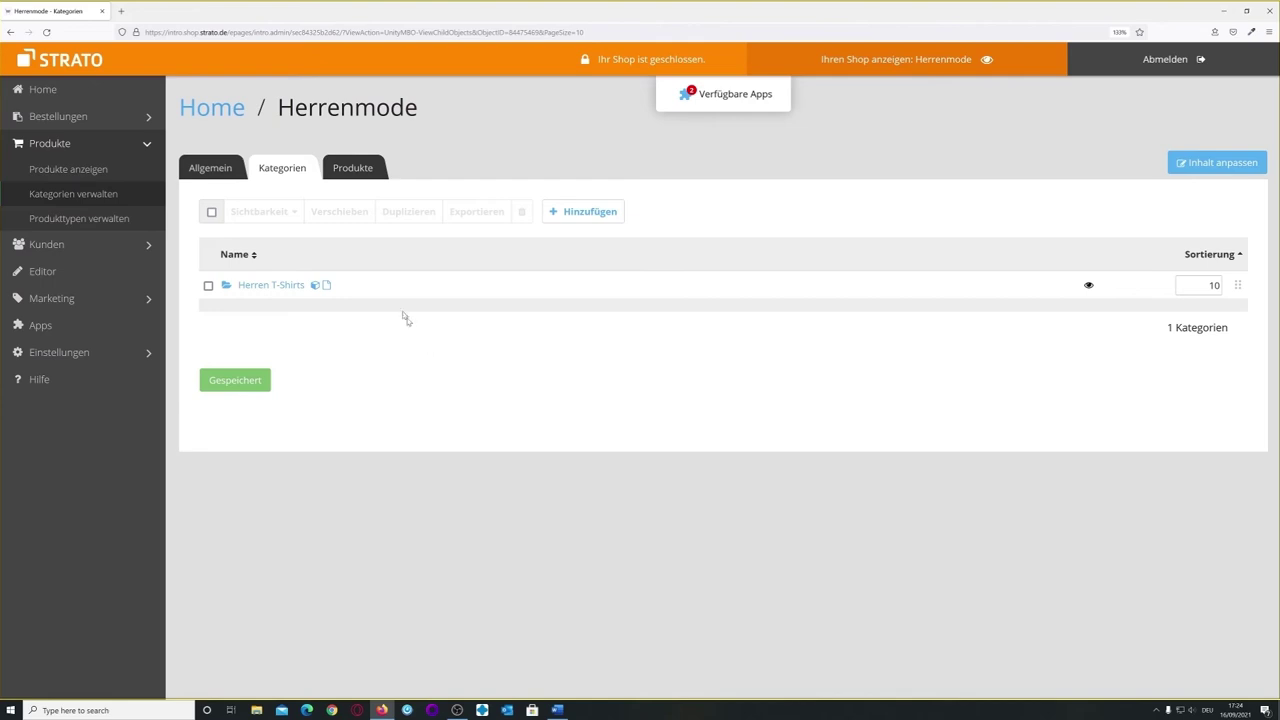
Check the subcategory list of Herrenmode from the Home category and view the new navigation on the shop preview's home page.
left_click(222, 115)
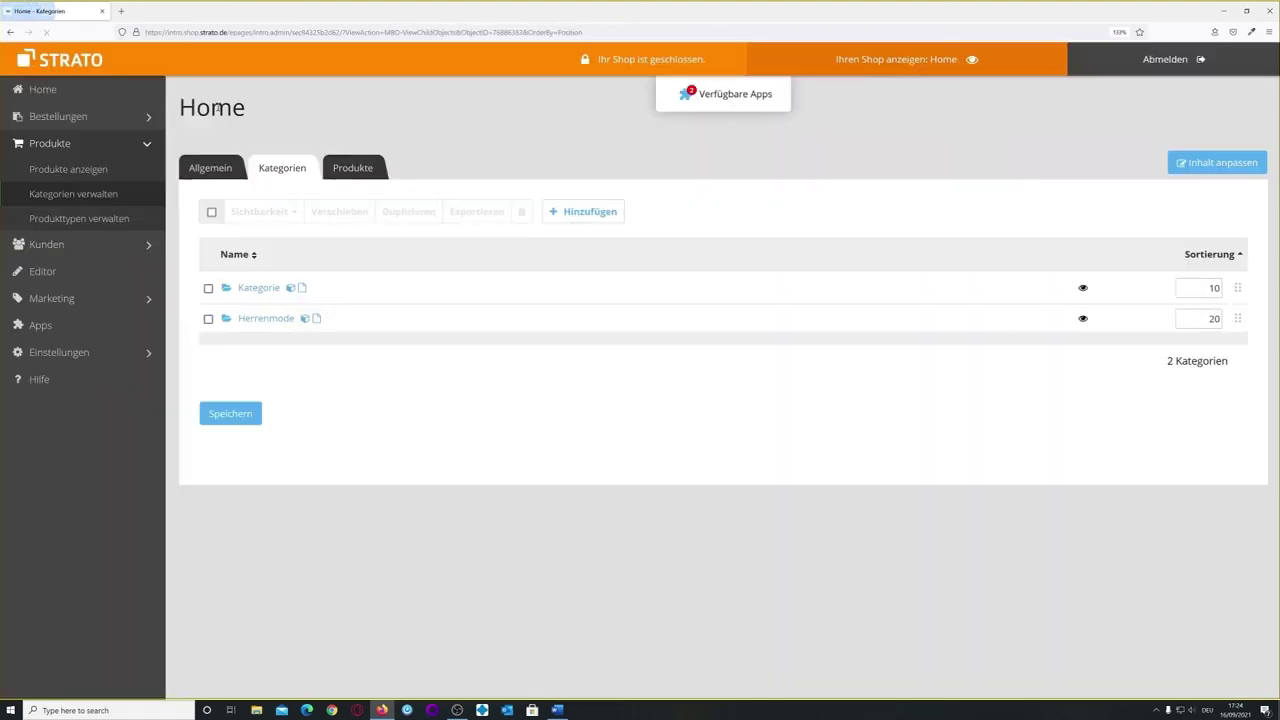
left_click(276, 323)
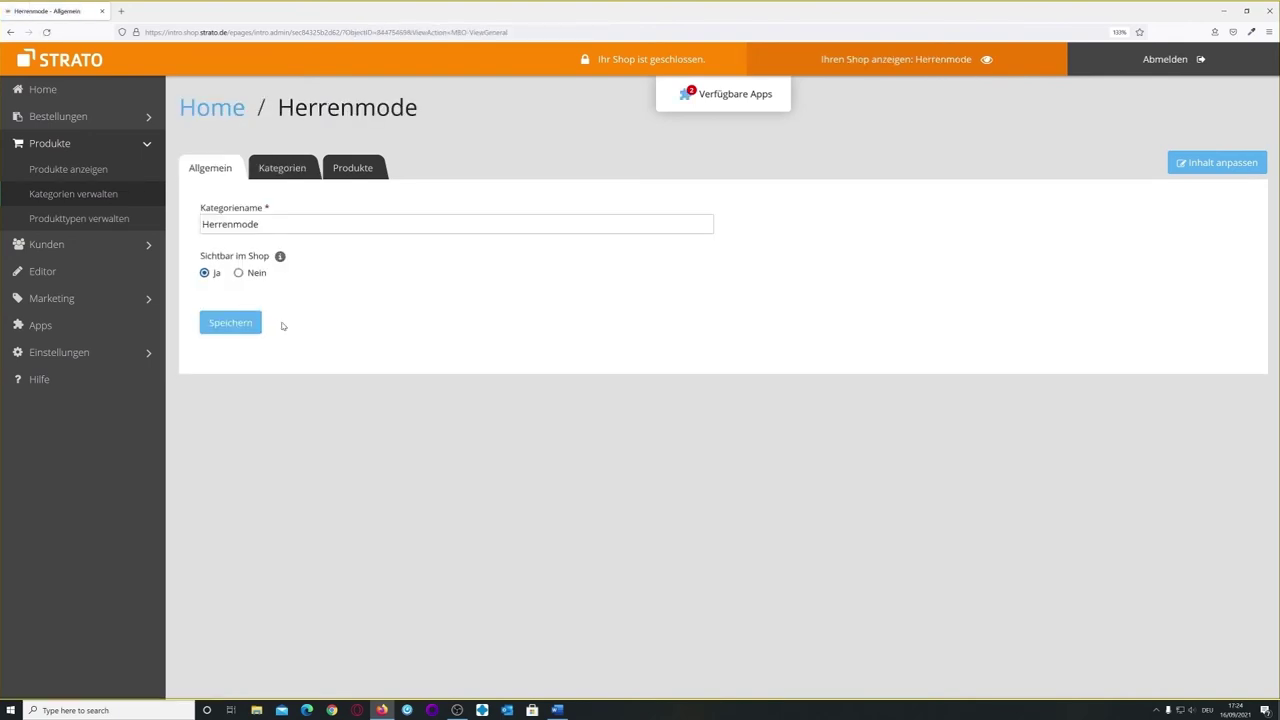
left_click(292, 164)
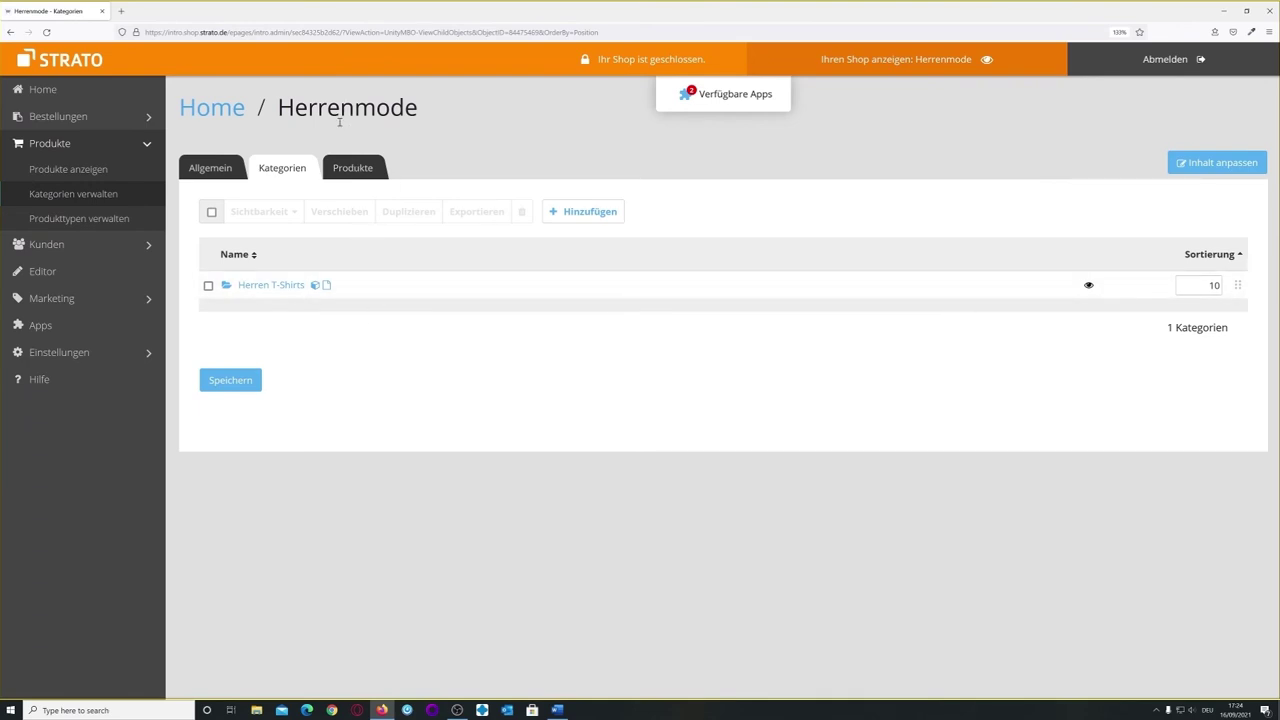
left_click(298, 287)
left_click(880, 70)
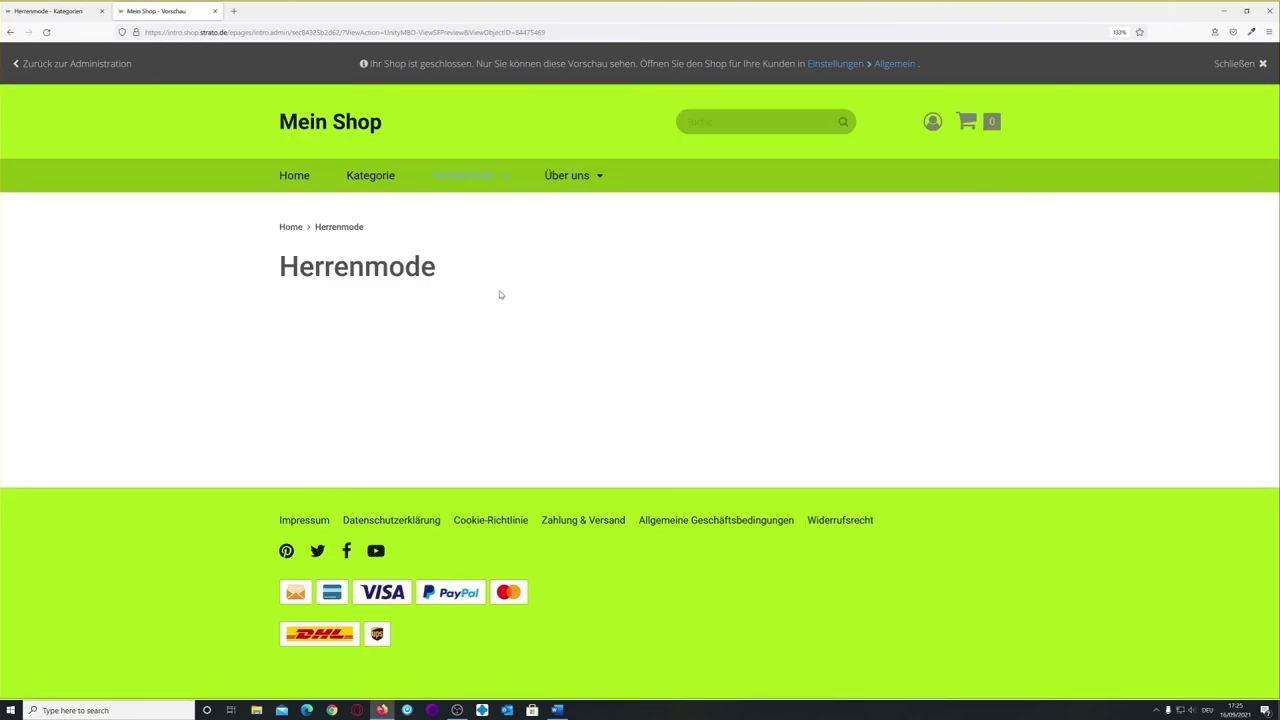
left_click(330, 126)
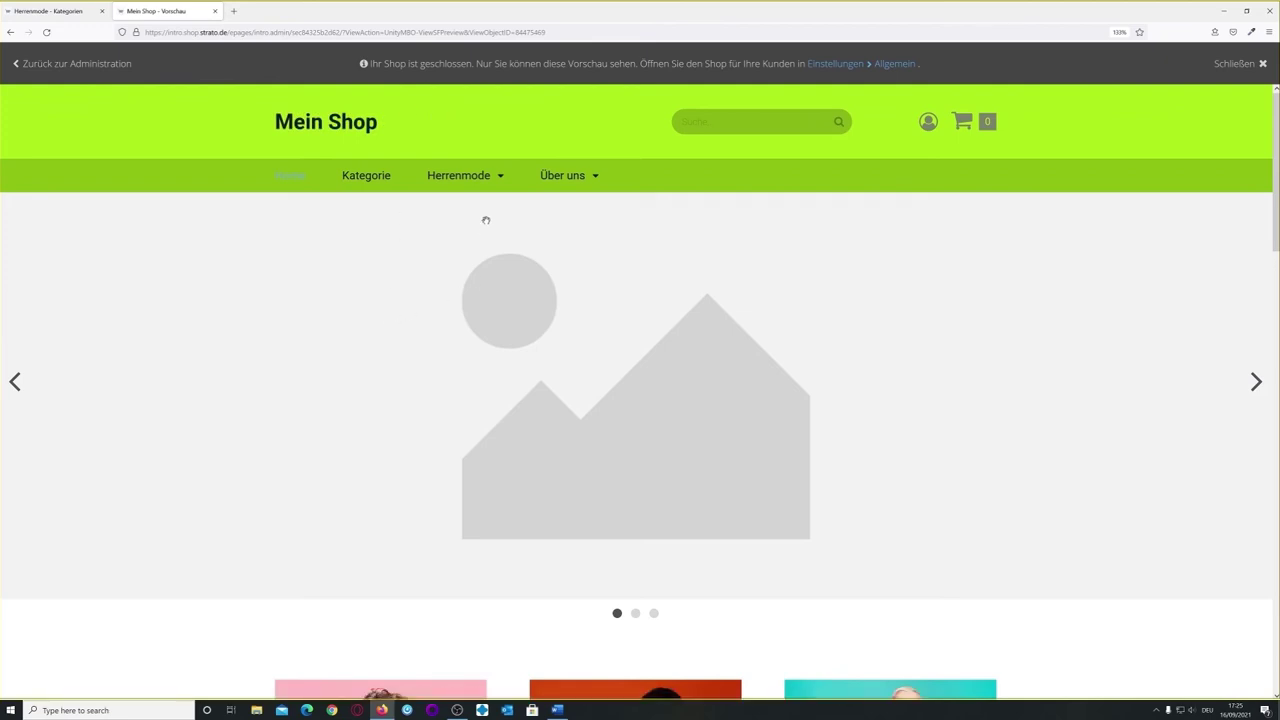
View the Herren T-Shirts subcategory page under Herrenmode in the shop preview, and return to the administration.
mouse_move(489, 183)
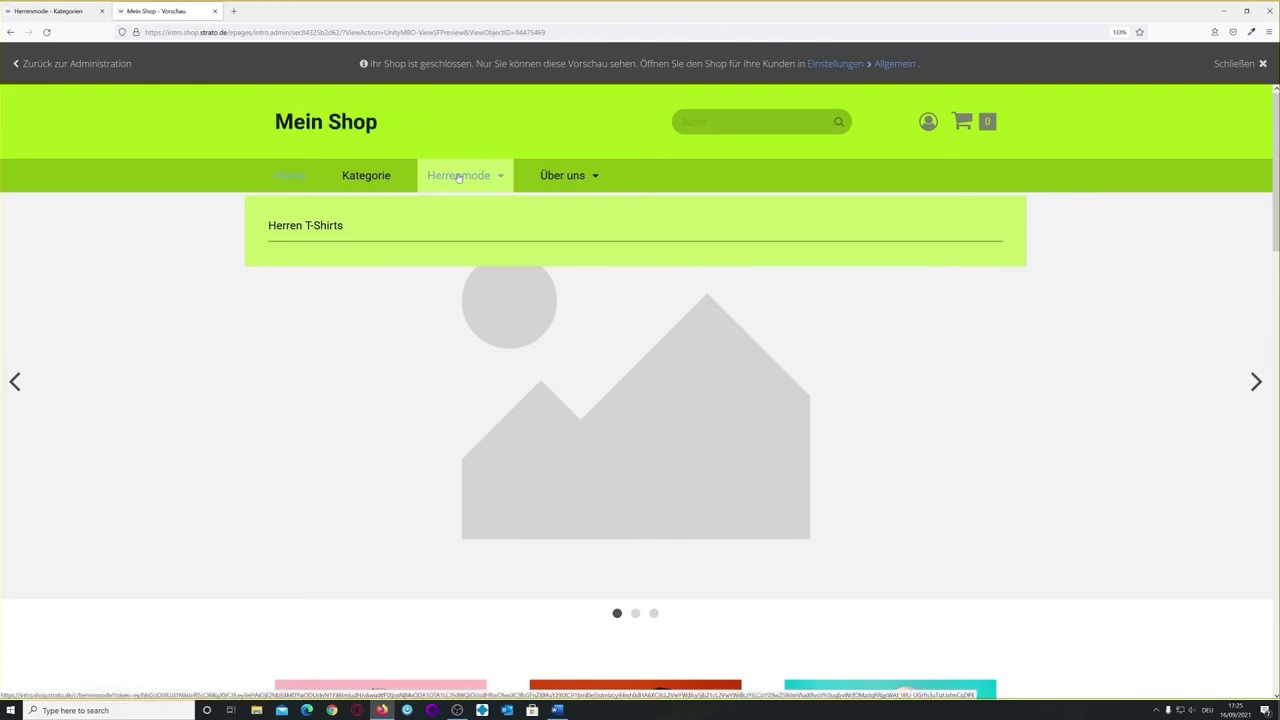
left_click(297, 227)
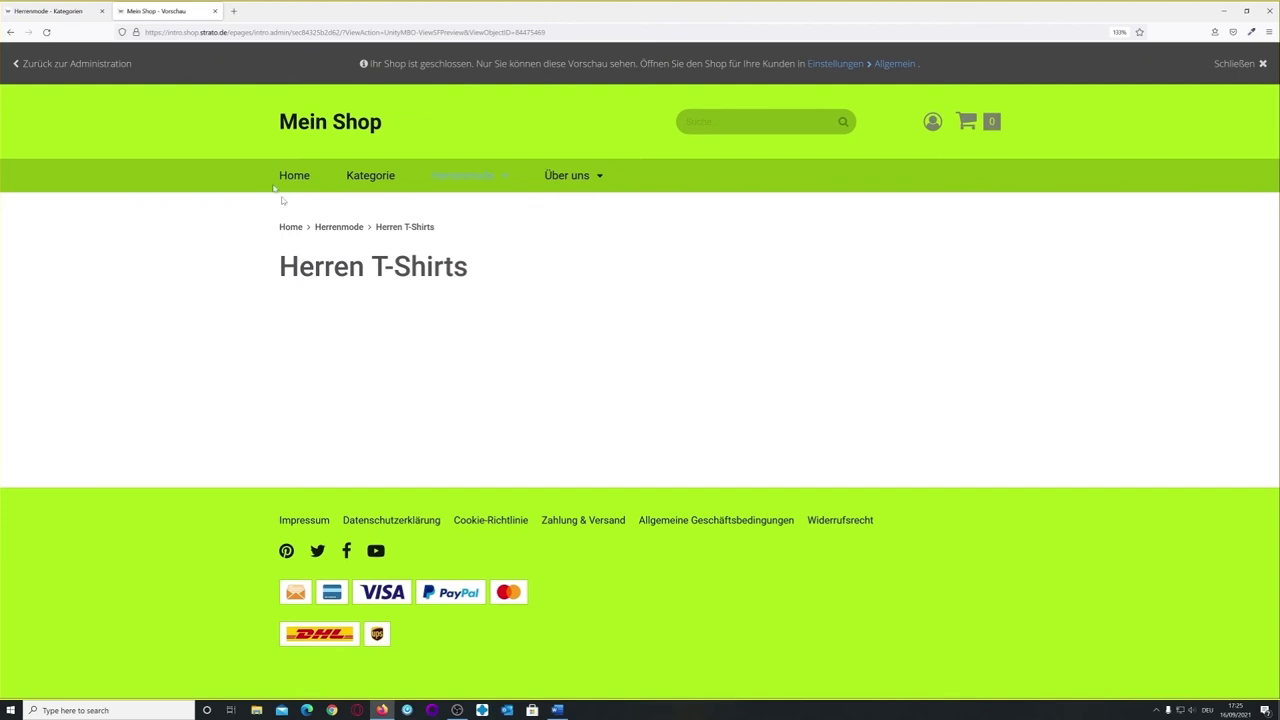
left_click(215, 11)
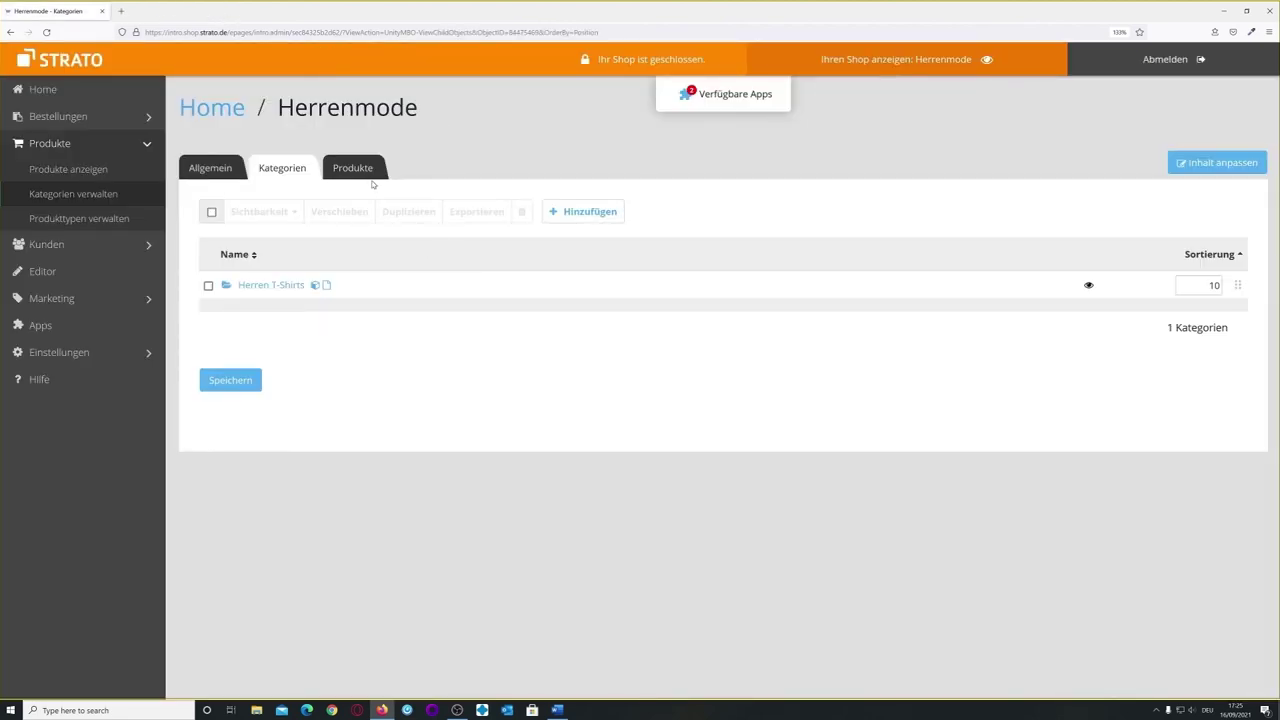
Assign the product "Herren T-Shirt Blau" (1010) to the Herren T-Shirts category.
left_click(271, 287)
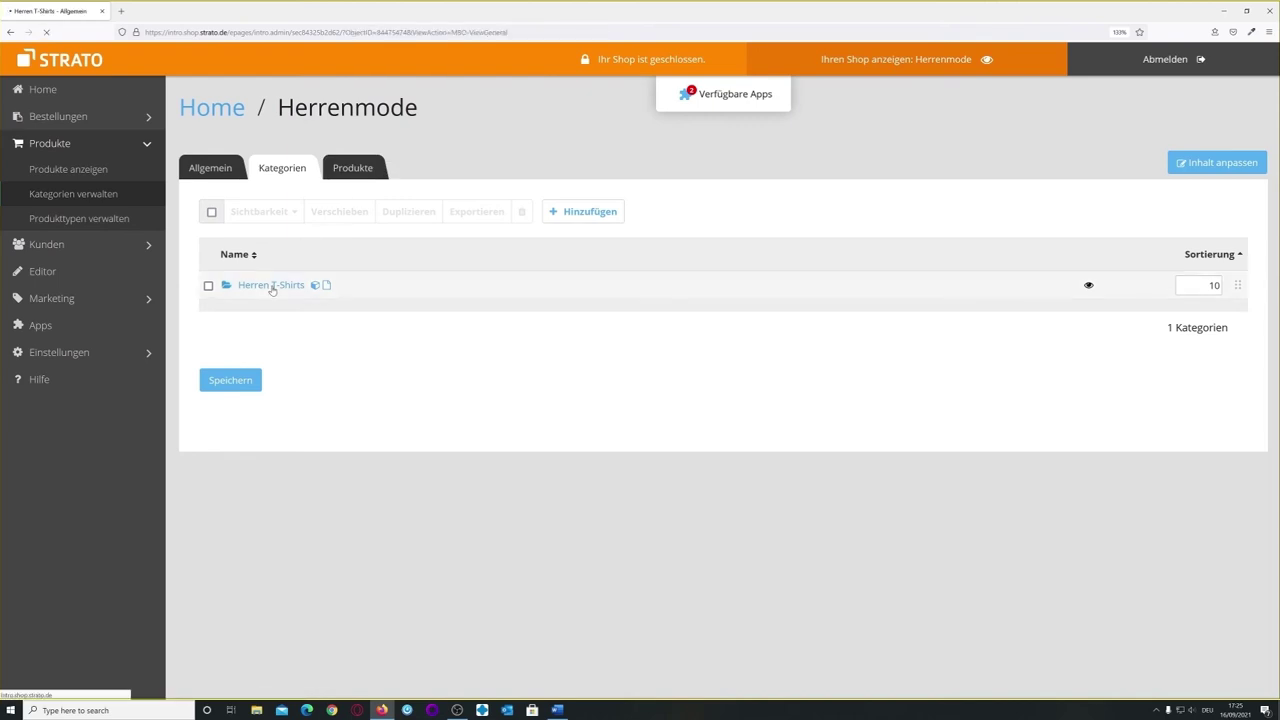
left_click(363, 168)
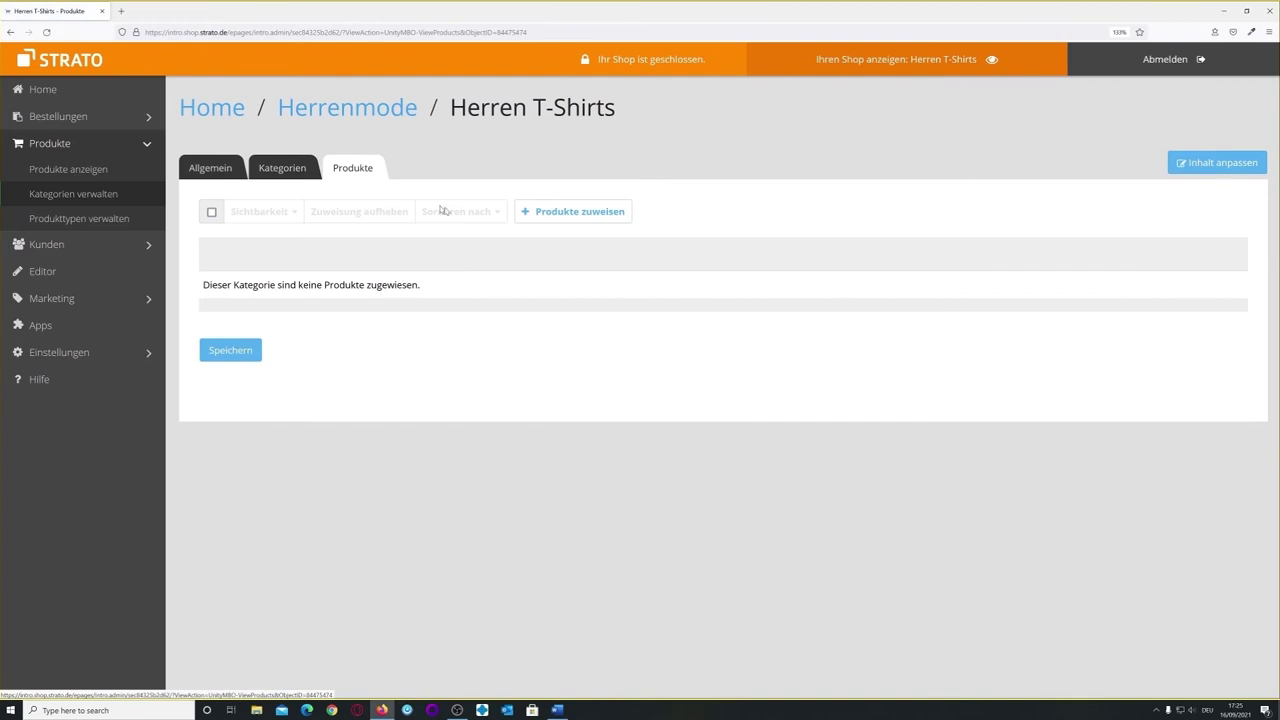
left_click(555, 214)
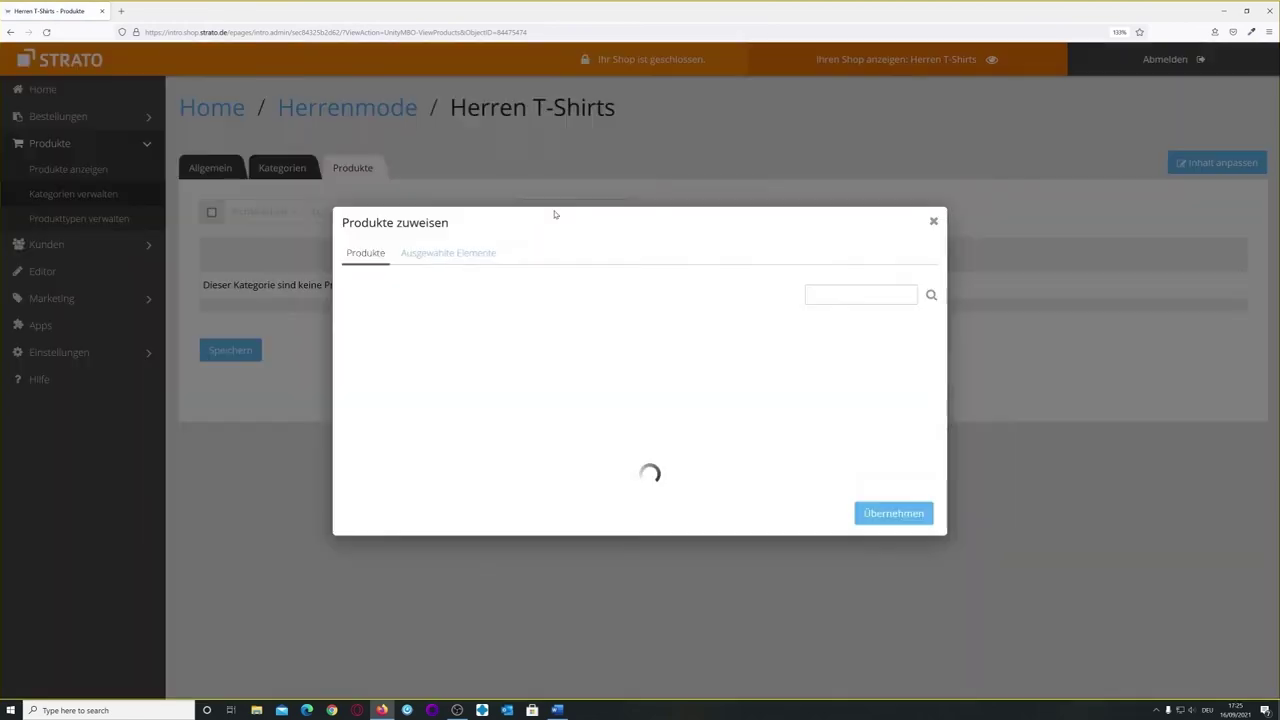
left_click(353, 269)
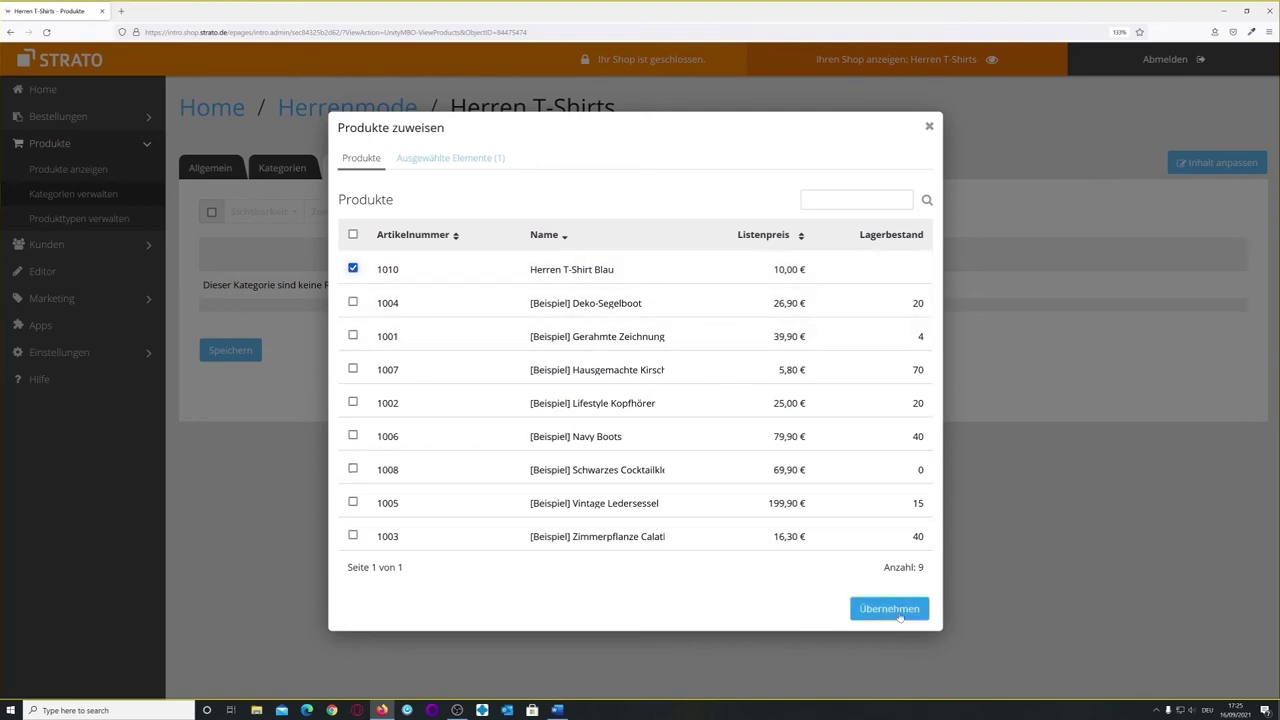
left_click(898, 612)
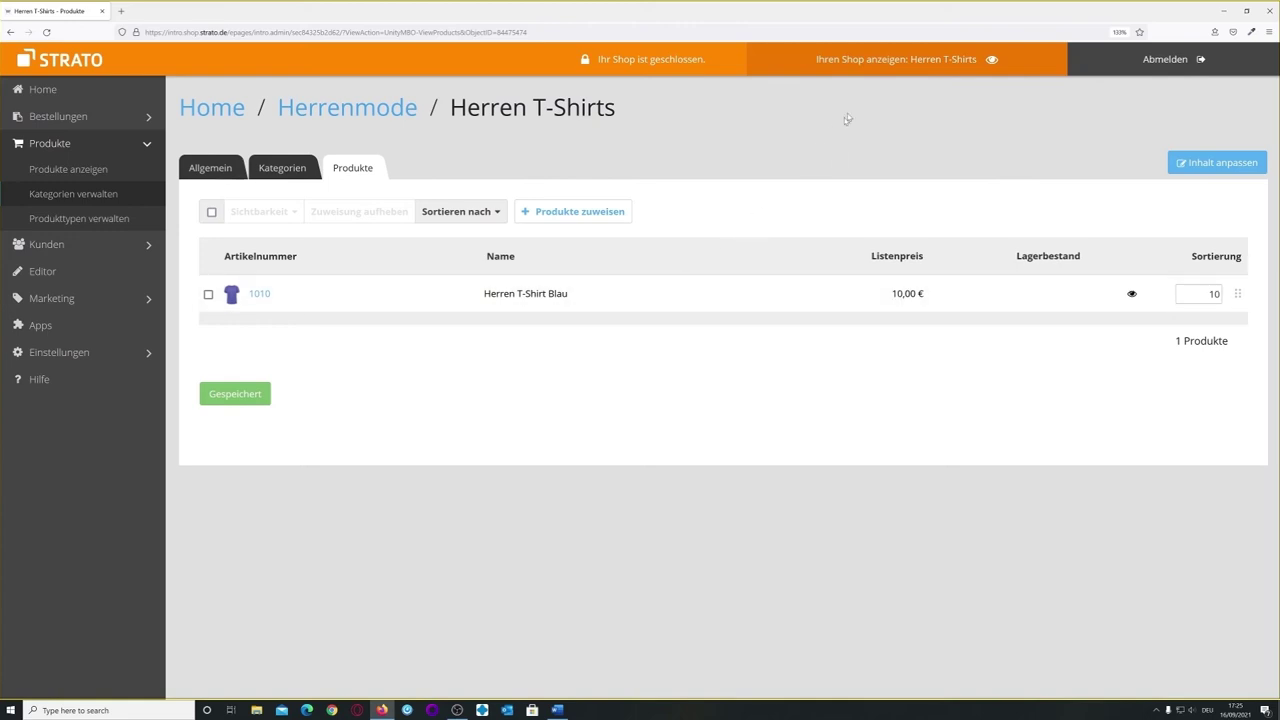
Check the Herren T-Shirts category page with its assigned product in the shop preview, and close the preview.
left_click(897, 67)
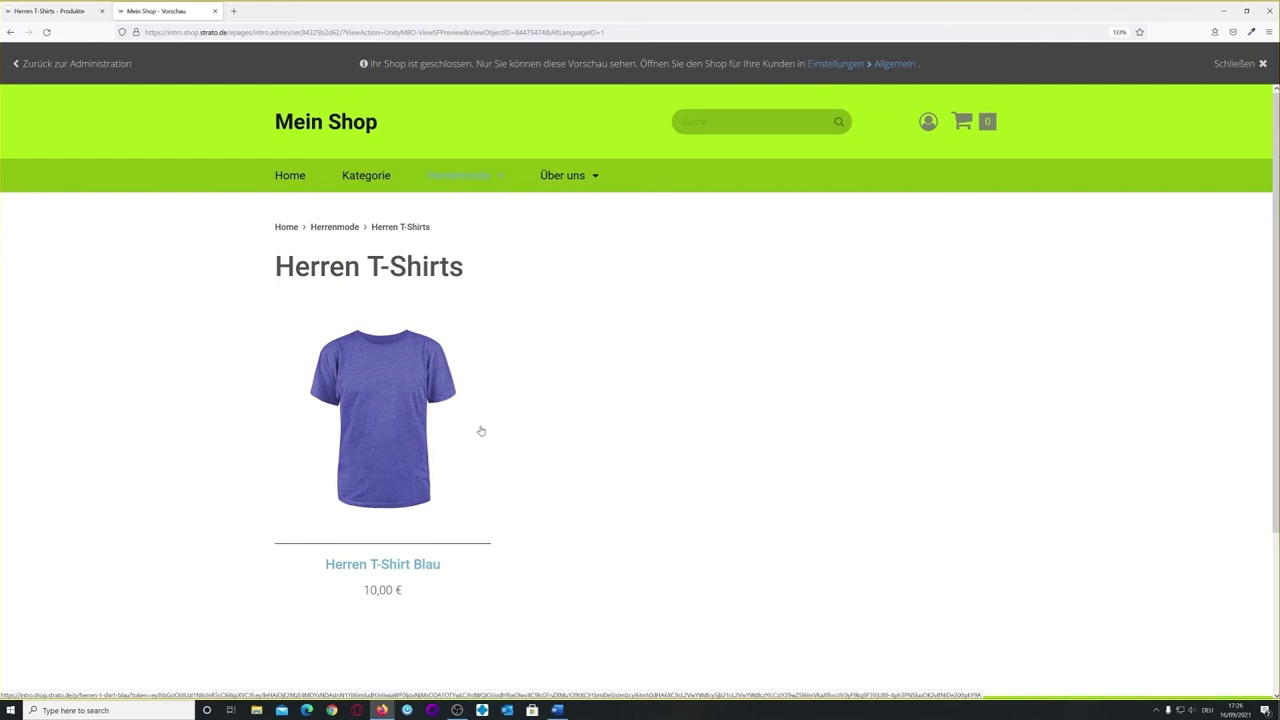
left_click(457, 710)
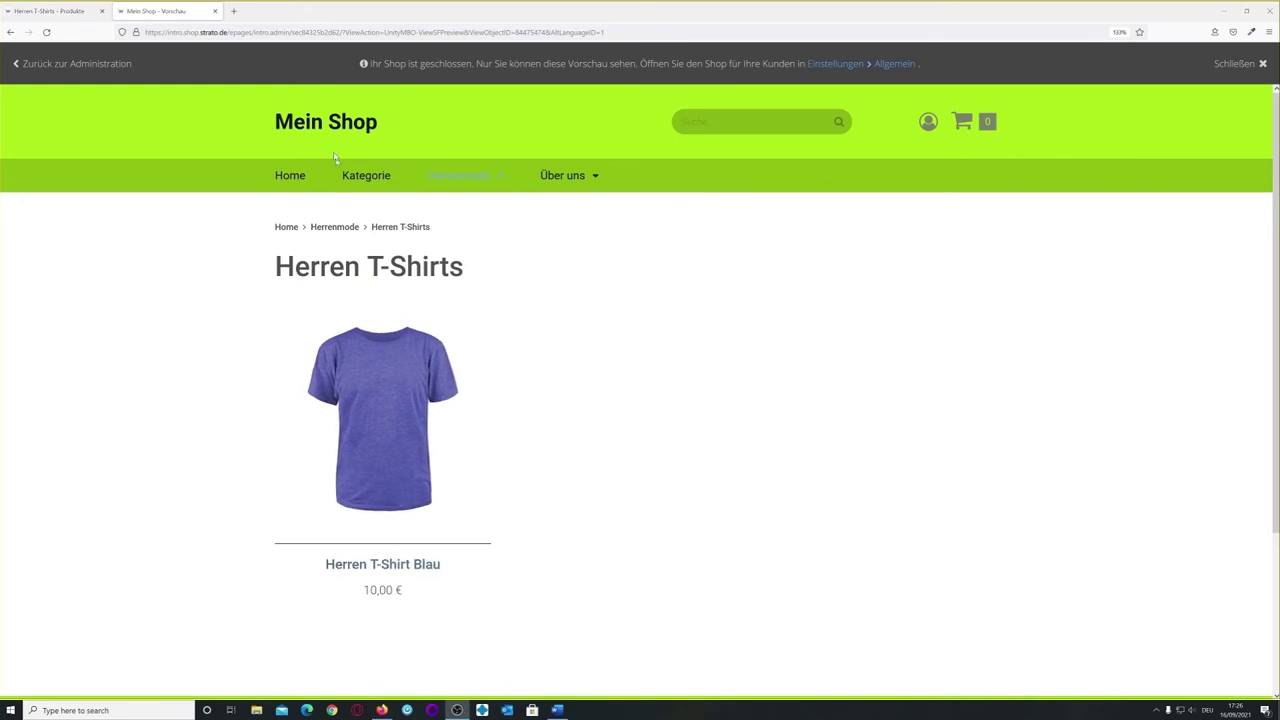
left_click(217, 11)
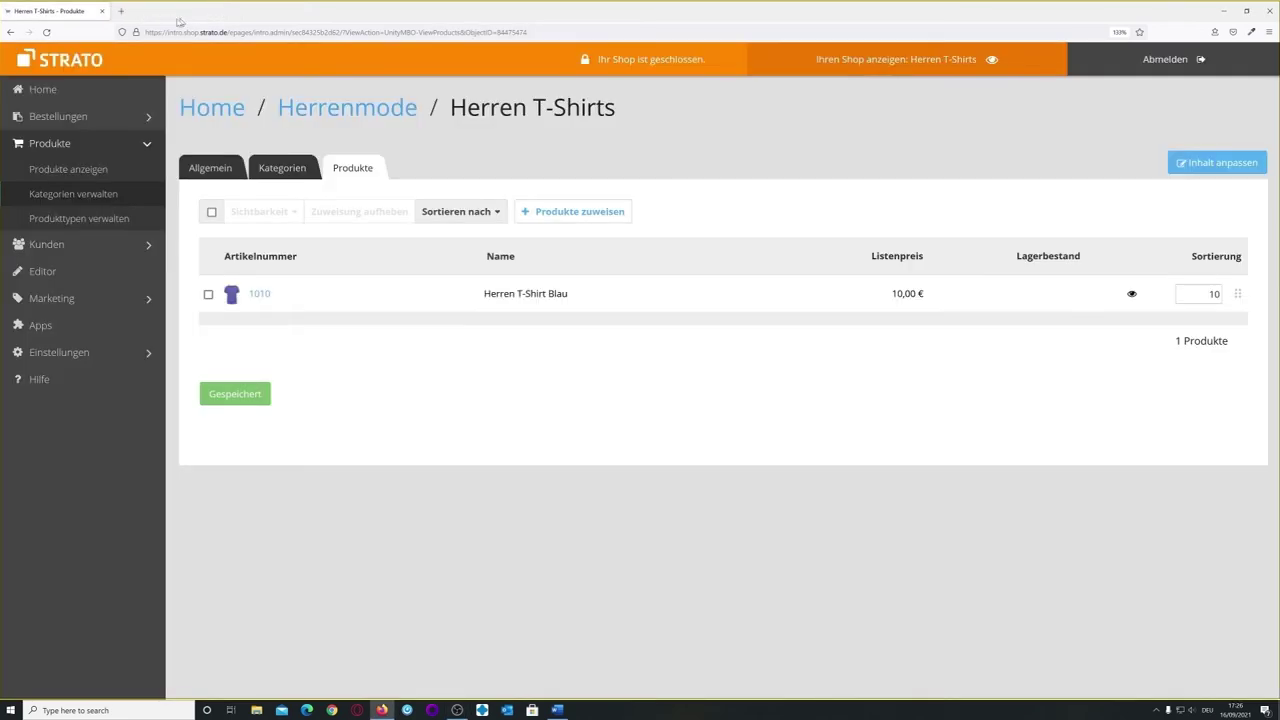
Review the shop's product list, category management and customer overview.
left_click(80, 172)
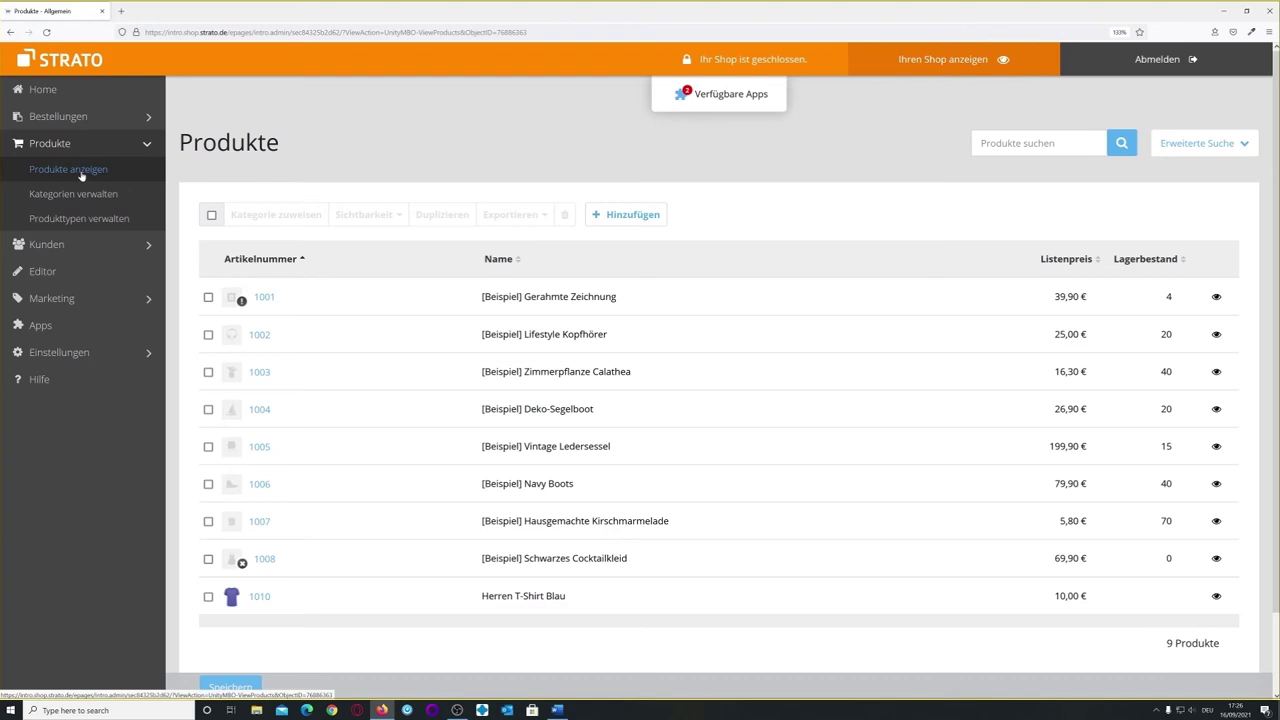
left_click(82, 196)
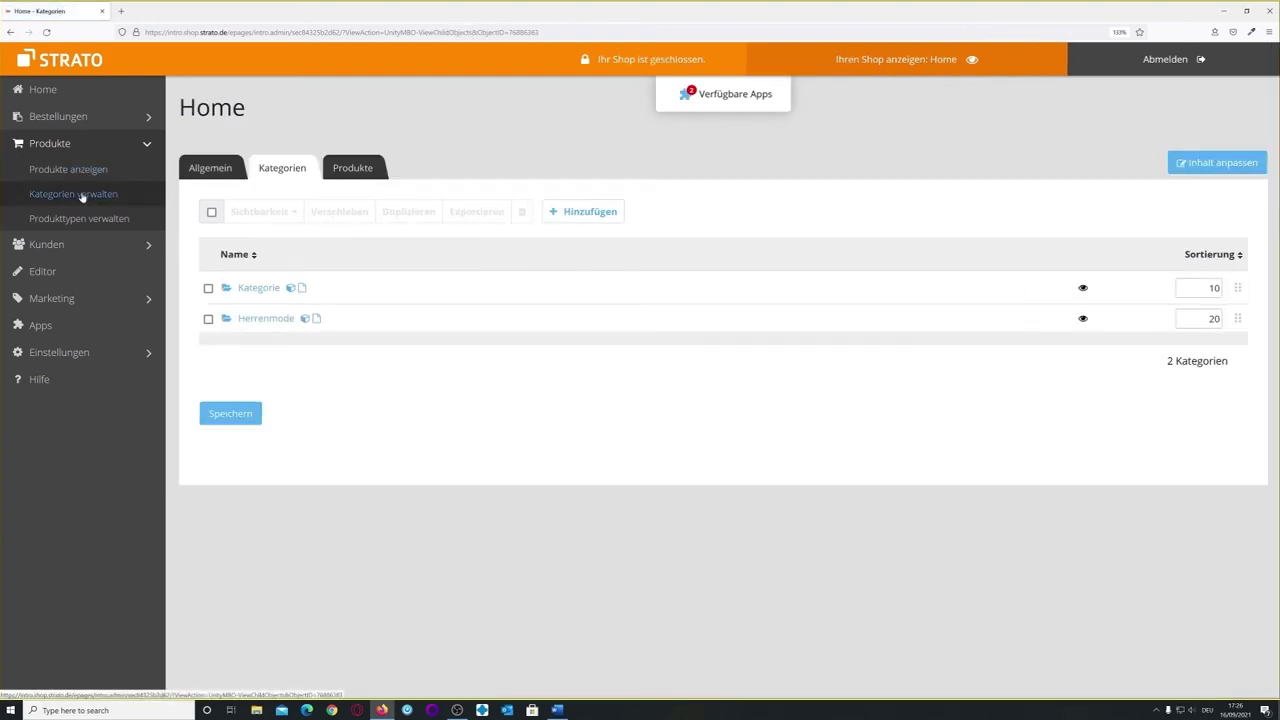
left_click(73, 255)
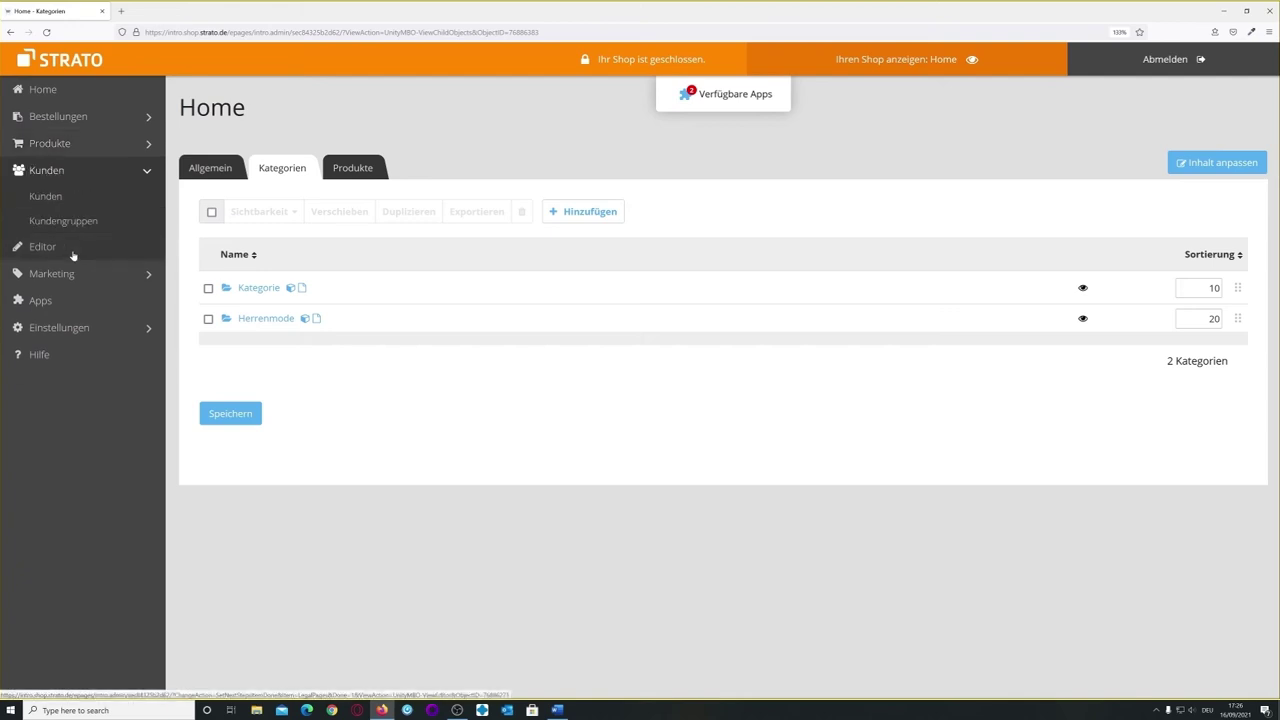
left_click(65, 201)
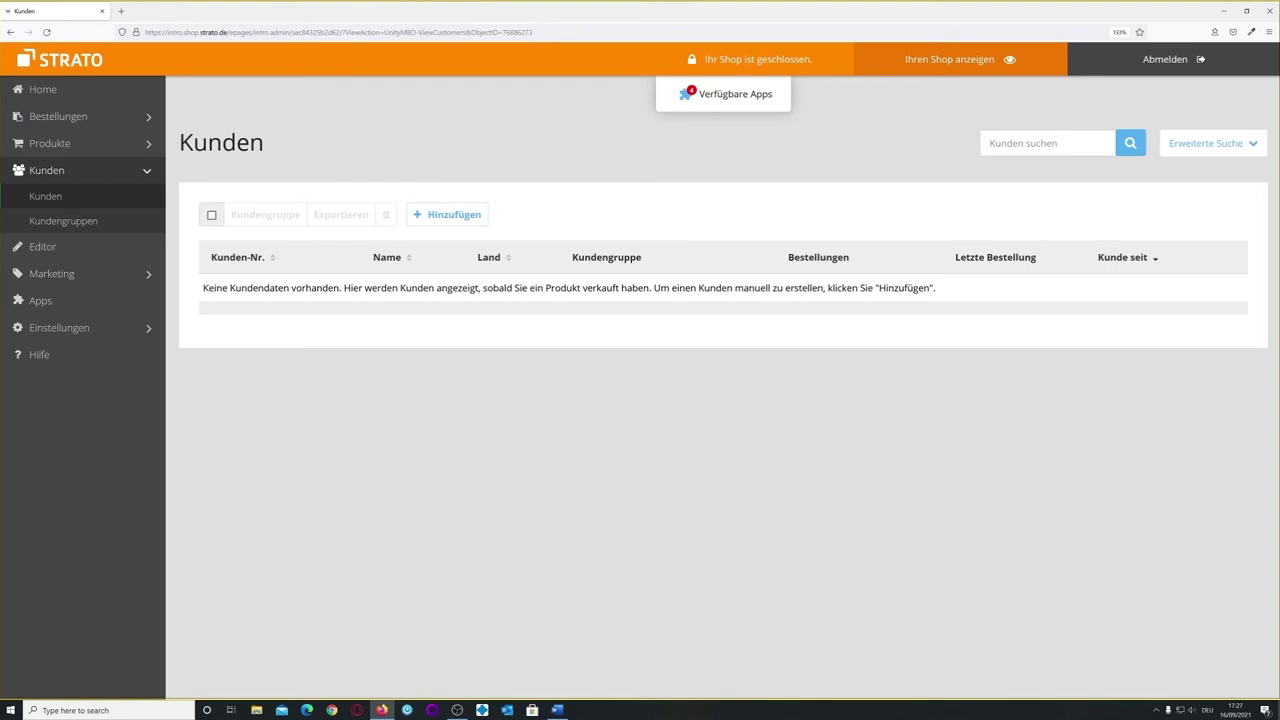
Look through the available product portals and the voucher overview in the marketing area.
left_click(100, 276)
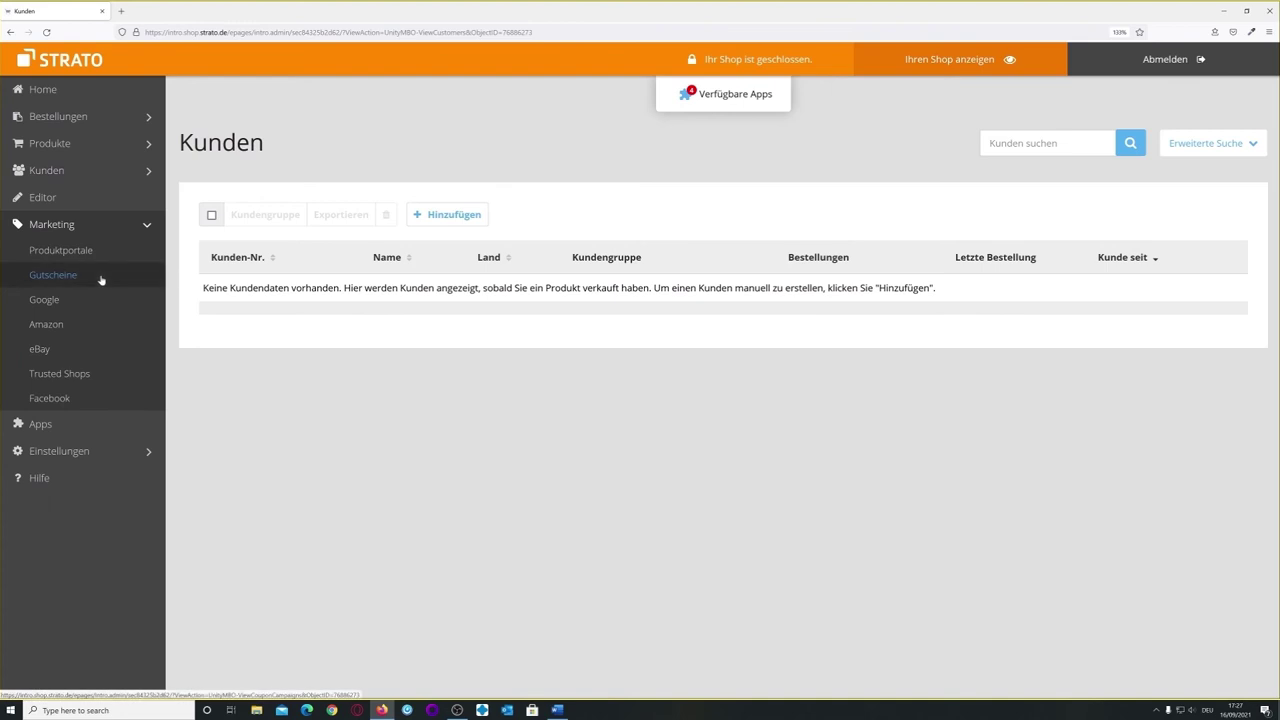
left_click(74, 251)
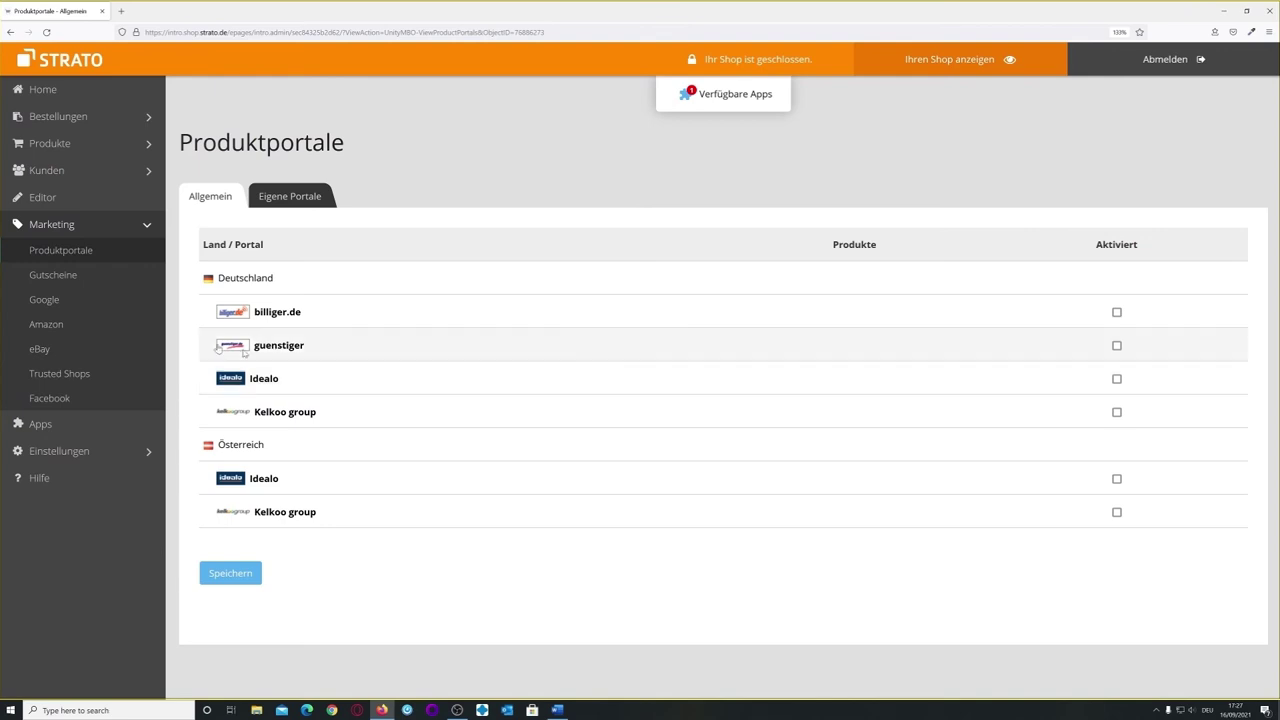
left_click(80, 275)
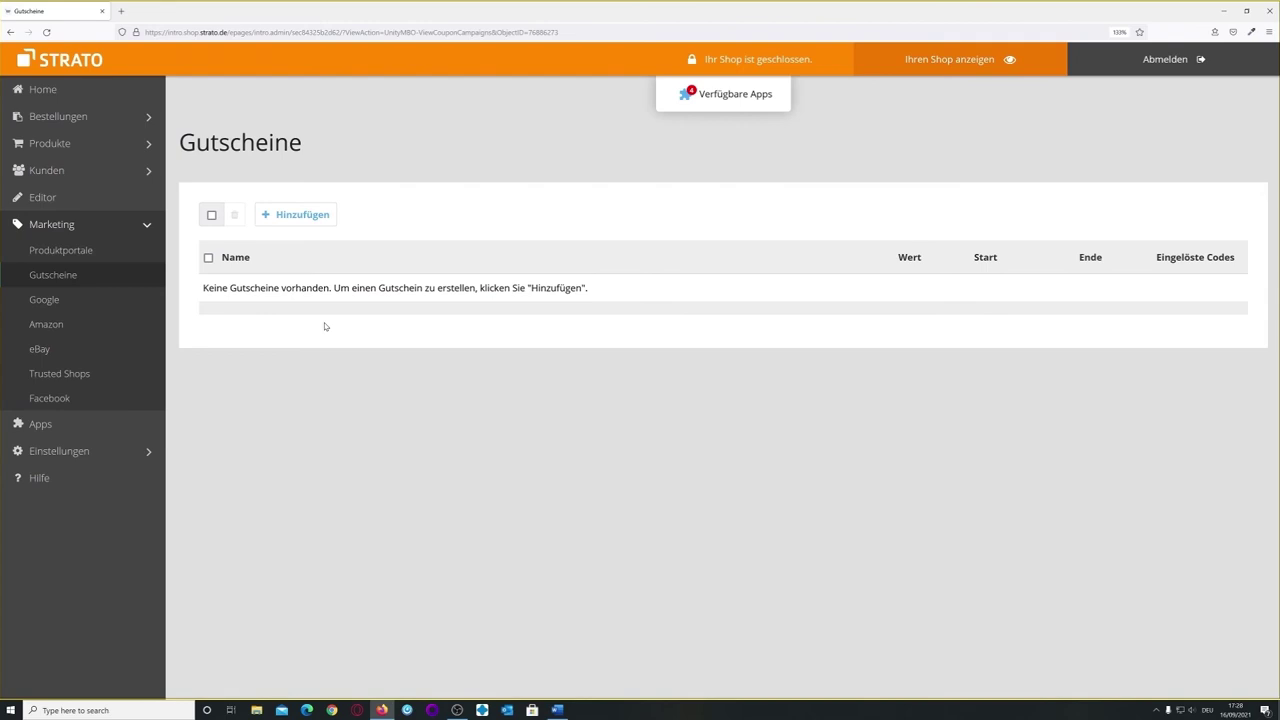
Examine the Google marketing settings for Search Console, Analytics, Ads and Shopping.
left_click(30, 298)
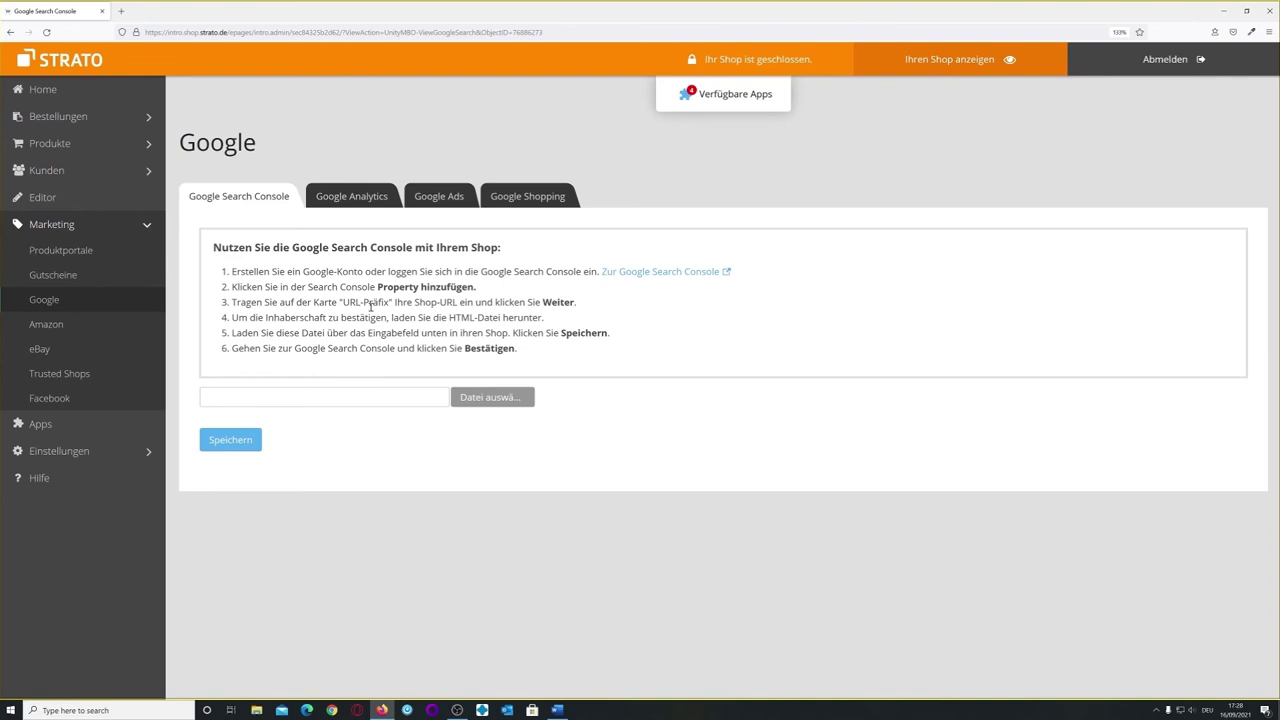
left_click(360, 194)
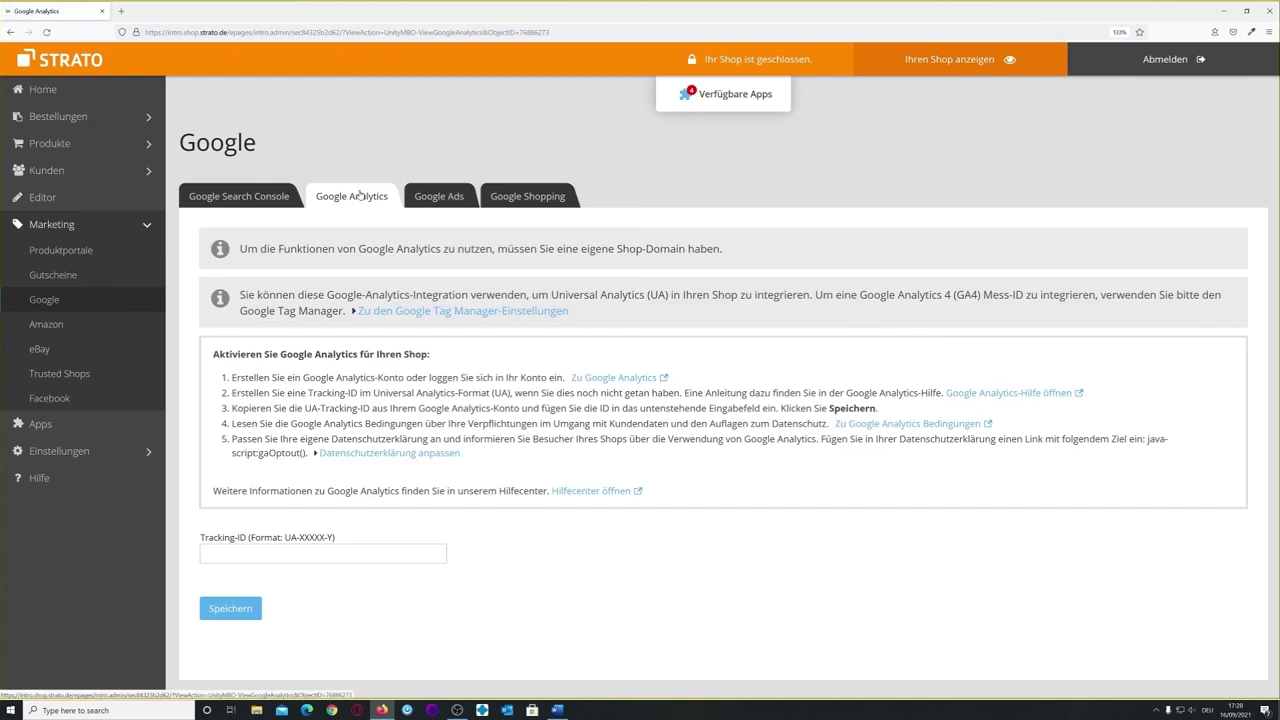
left_click(447, 195)
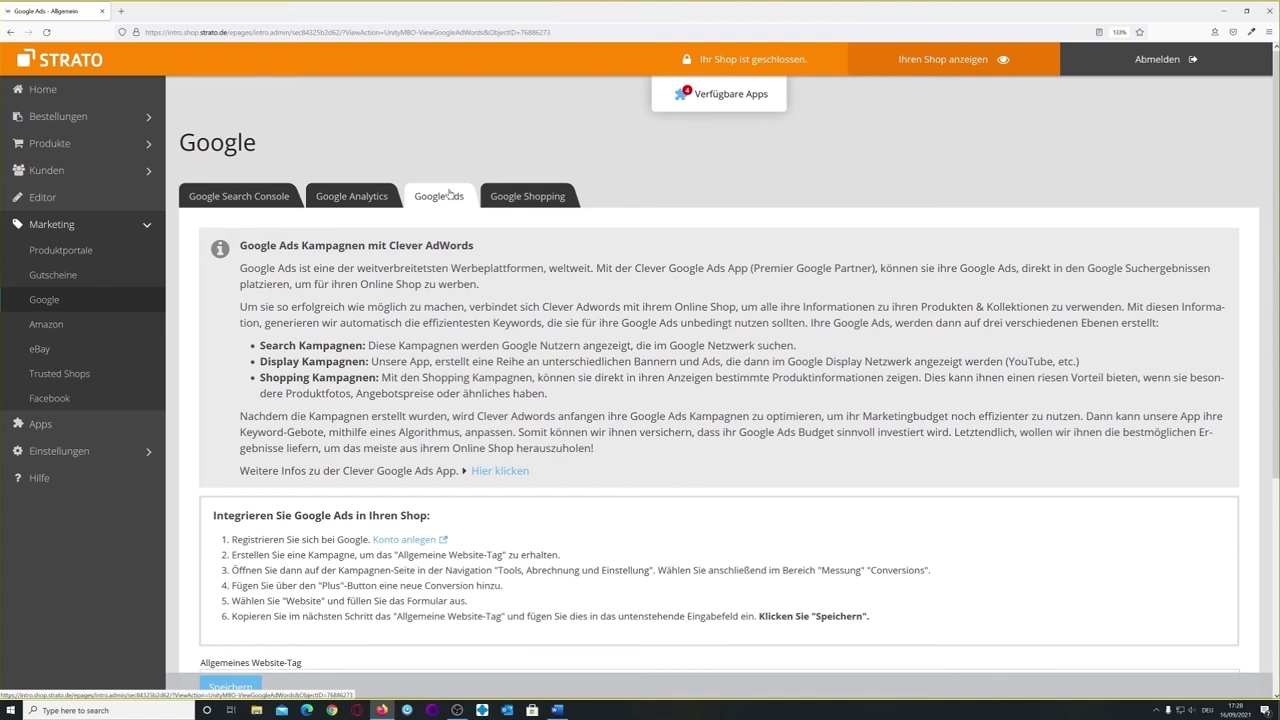
left_click(510, 202)
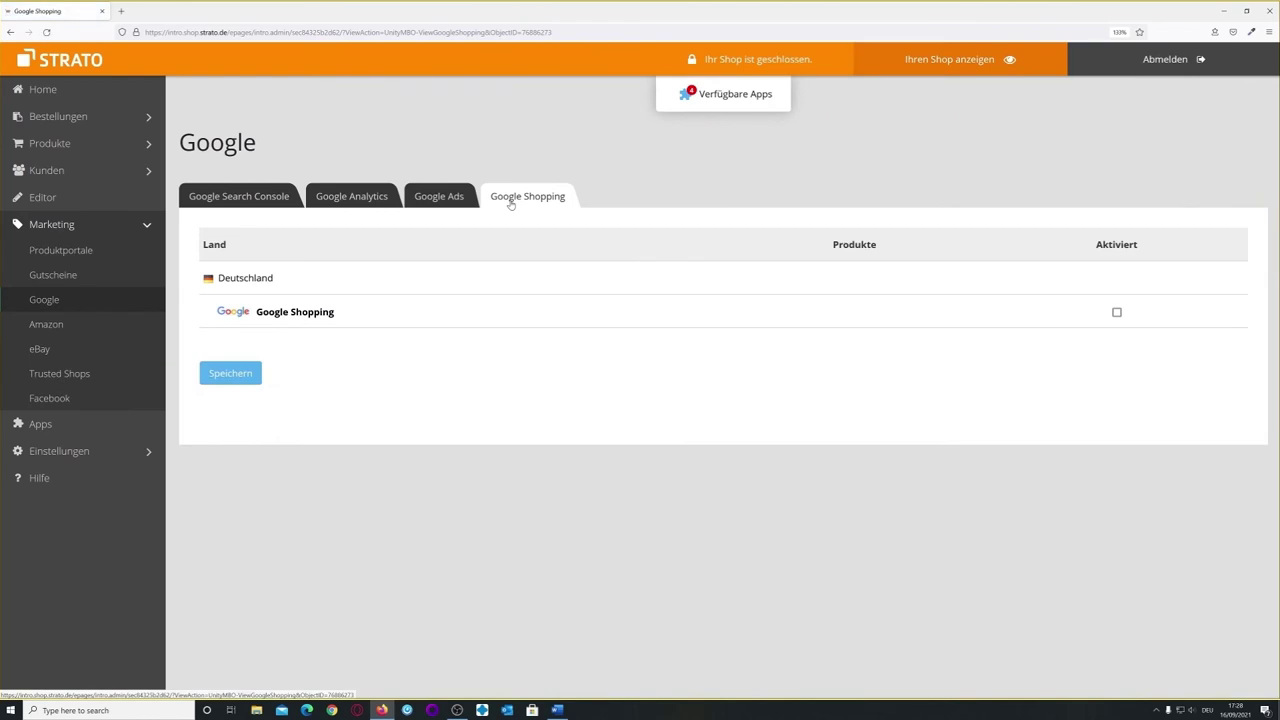
Activate the Amazon sales channel for Deutschland, save it and open its general settings.
left_click(55, 327)
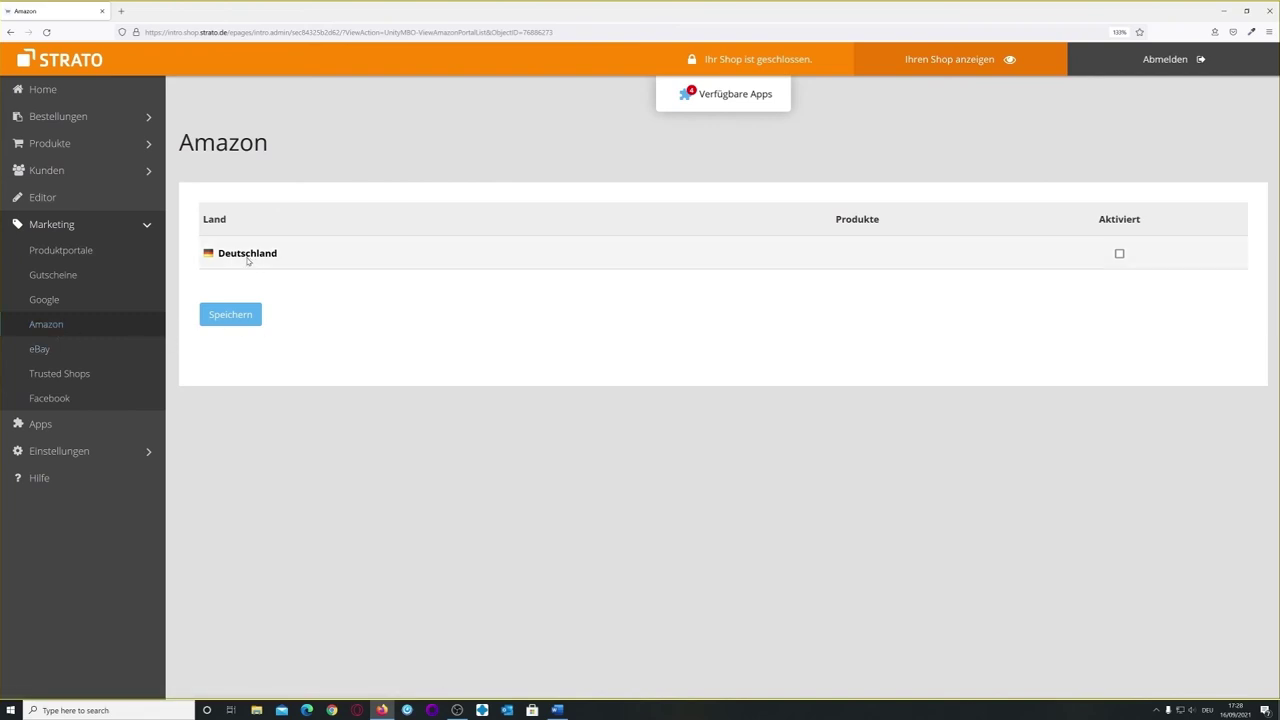
left_click(1119, 254)
left_click(243, 320)
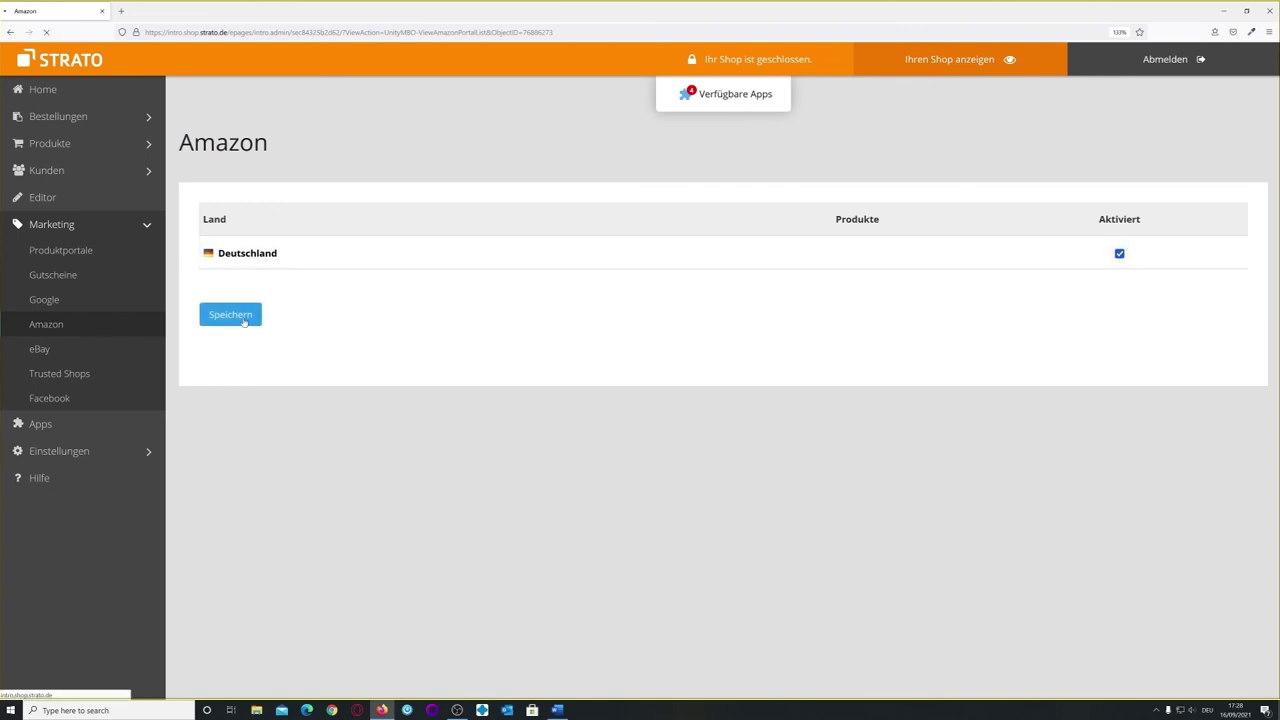
left_click(261, 257)
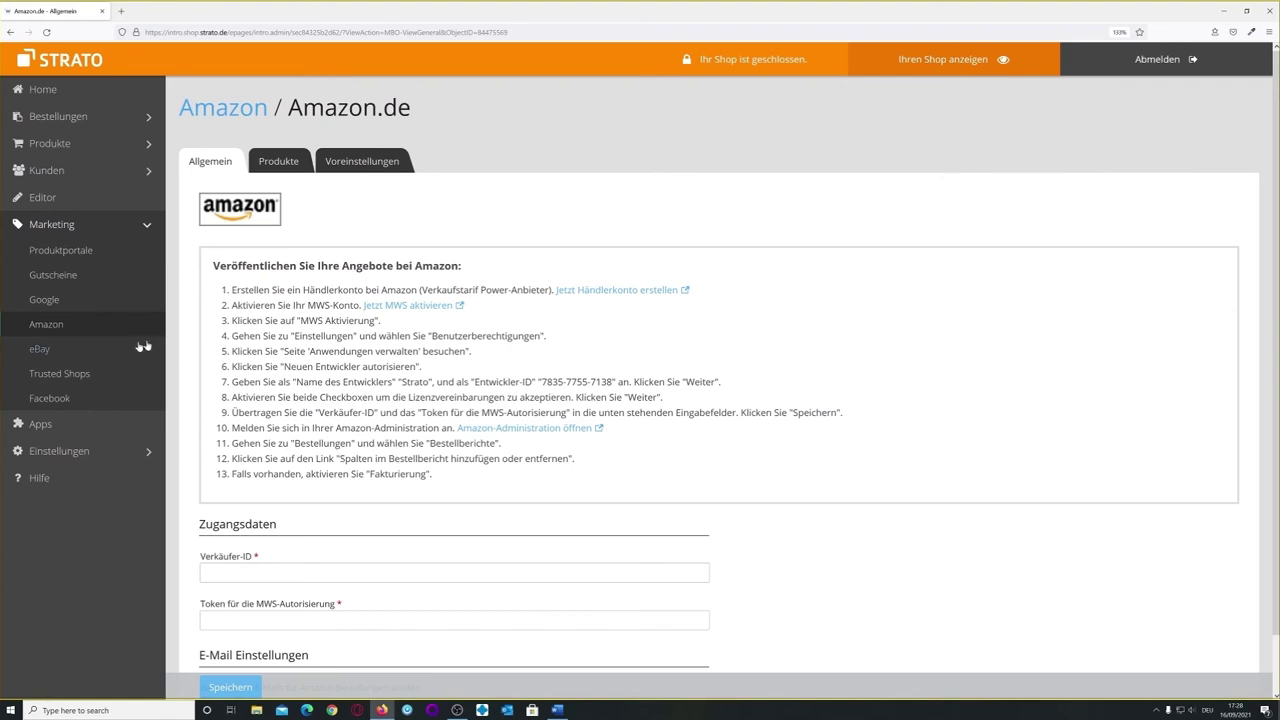
Add an eBay account with Deutschland (Germany) as the offer platform.
left_click(38, 350)
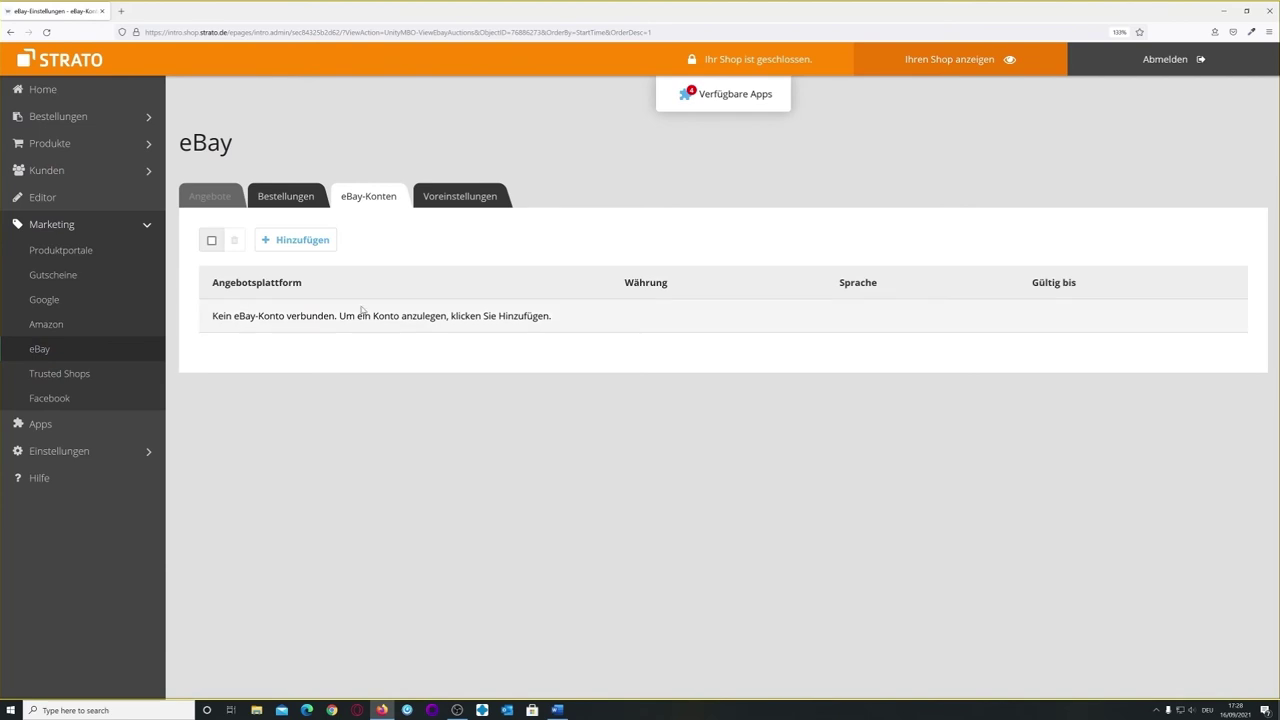
left_click(322, 243)
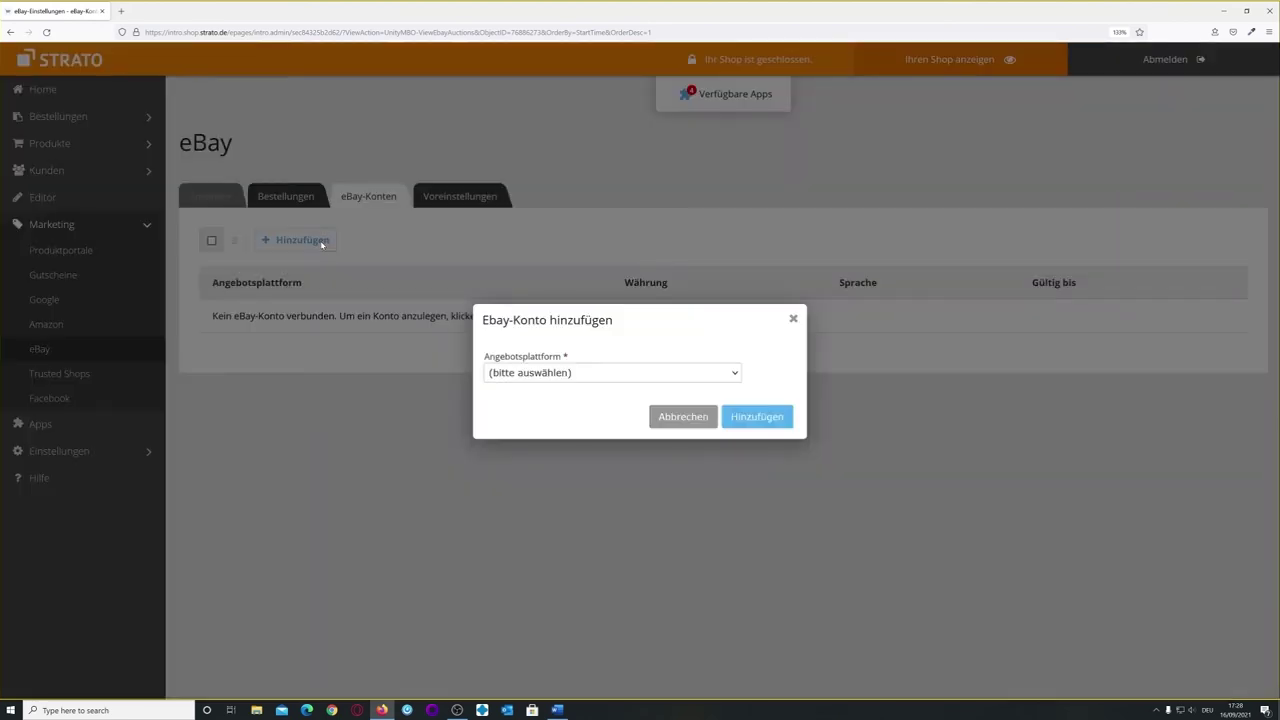
left_click(521, 375)
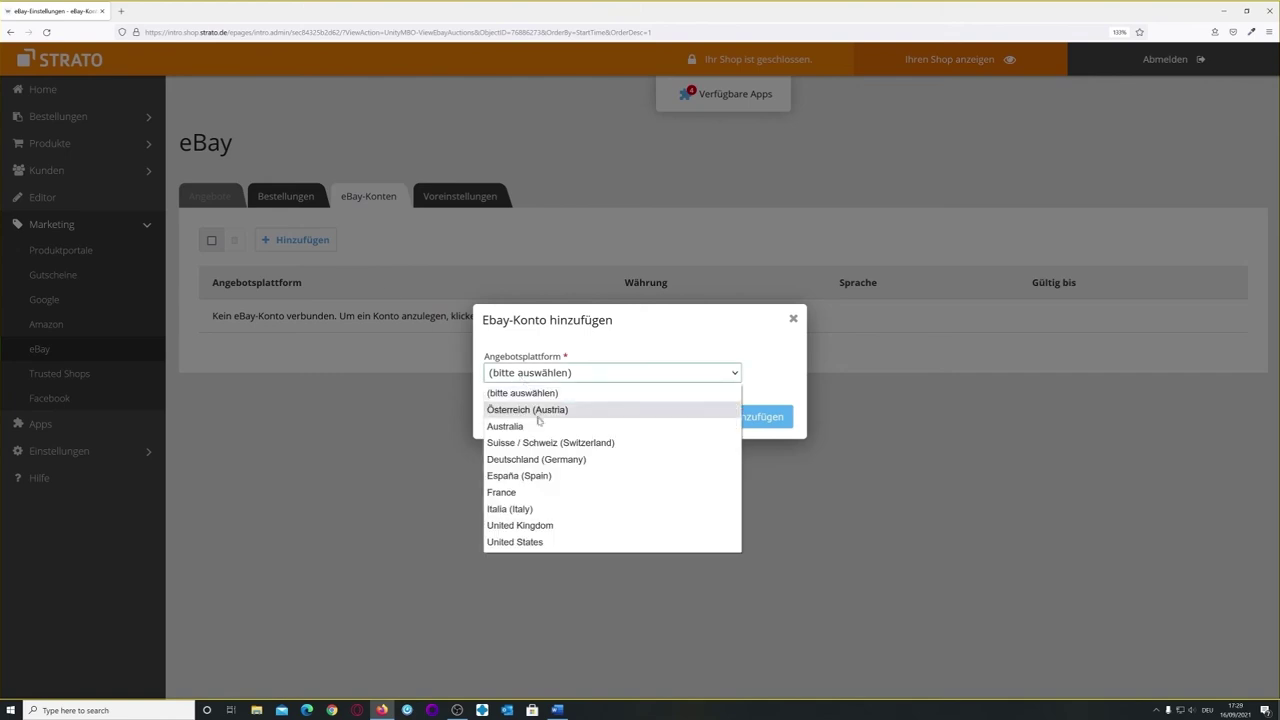
left_click(541, 459)
left_click(776, 427)
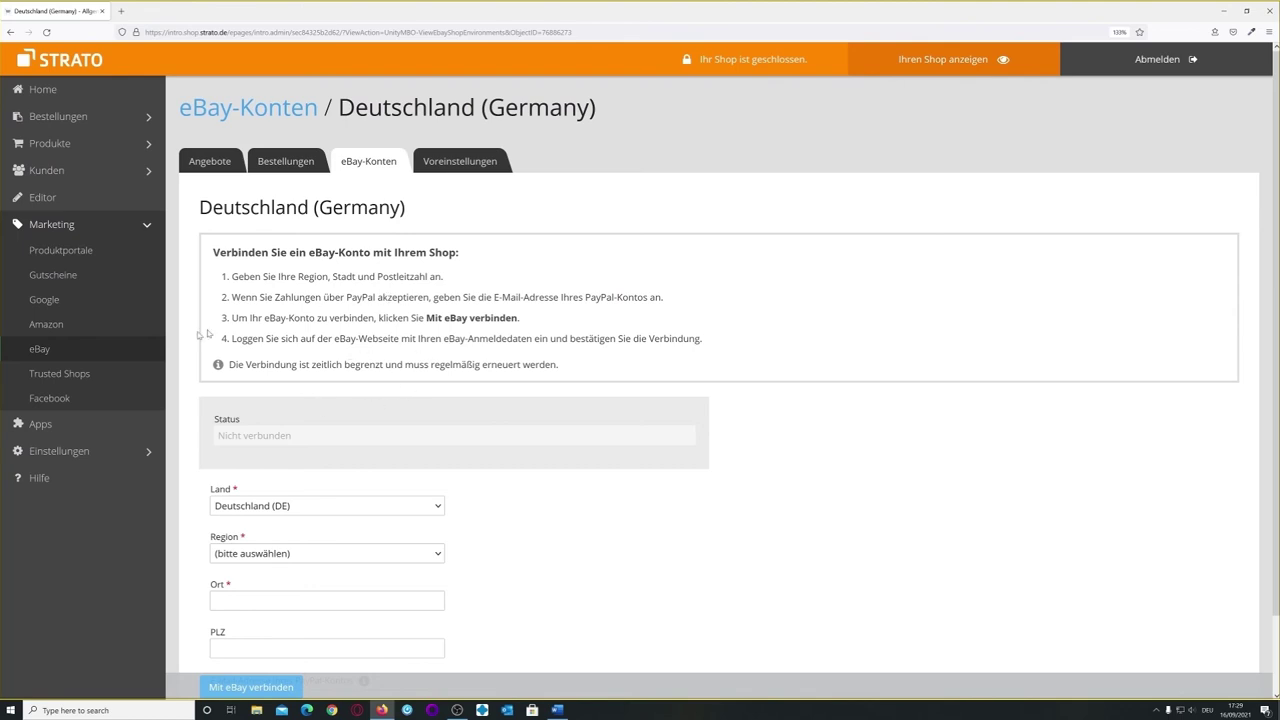
Look at the Trusted Shops integration page and the Facebook pixel setup instructions.
left_click(34, 378)
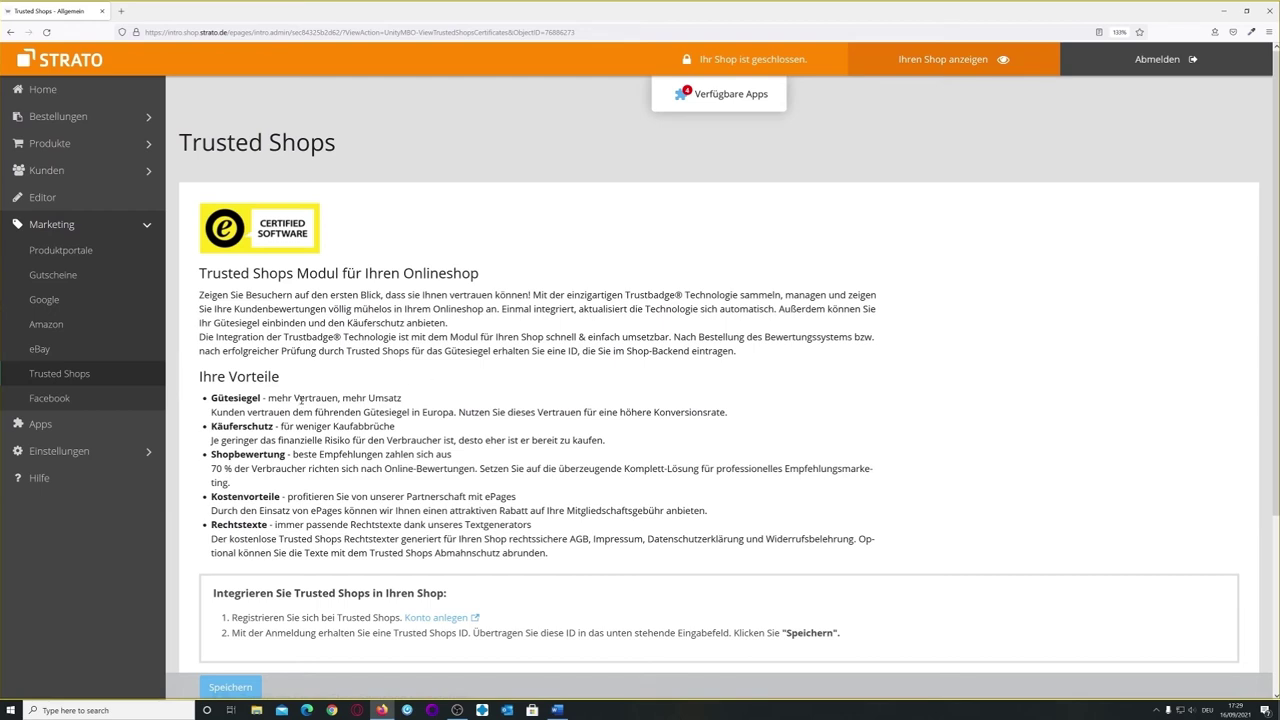
left_click(54, 402)
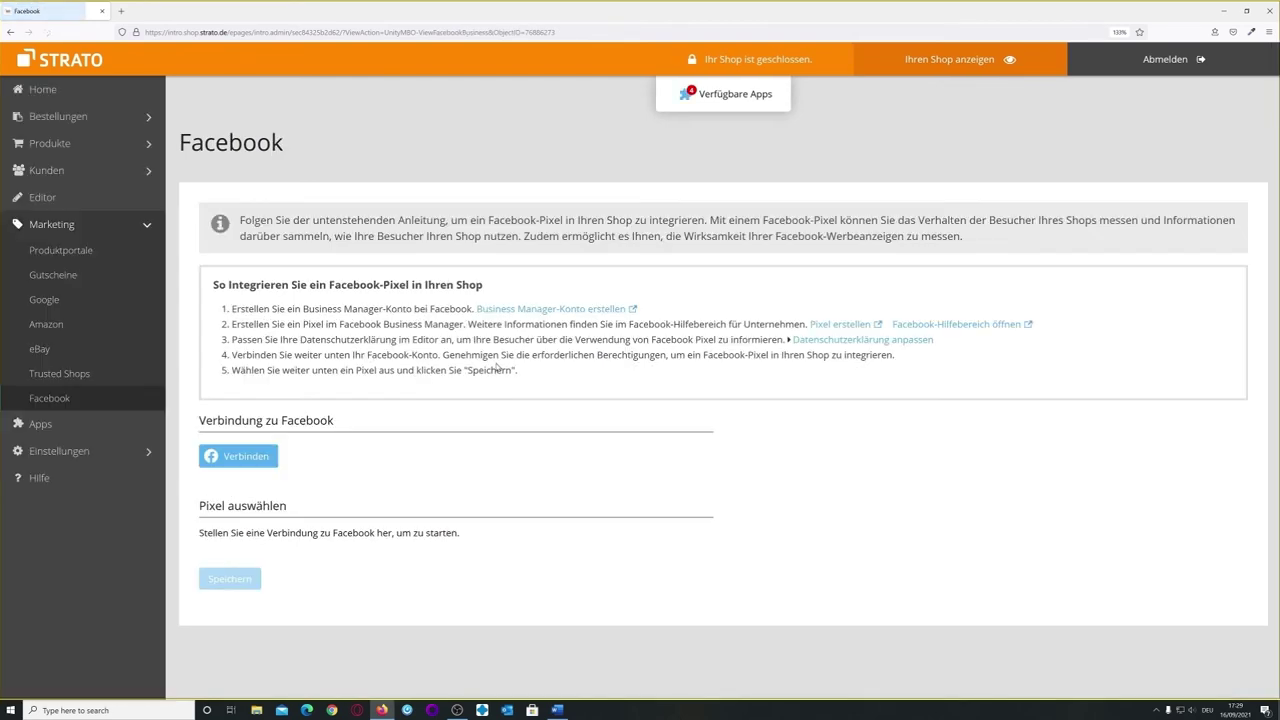